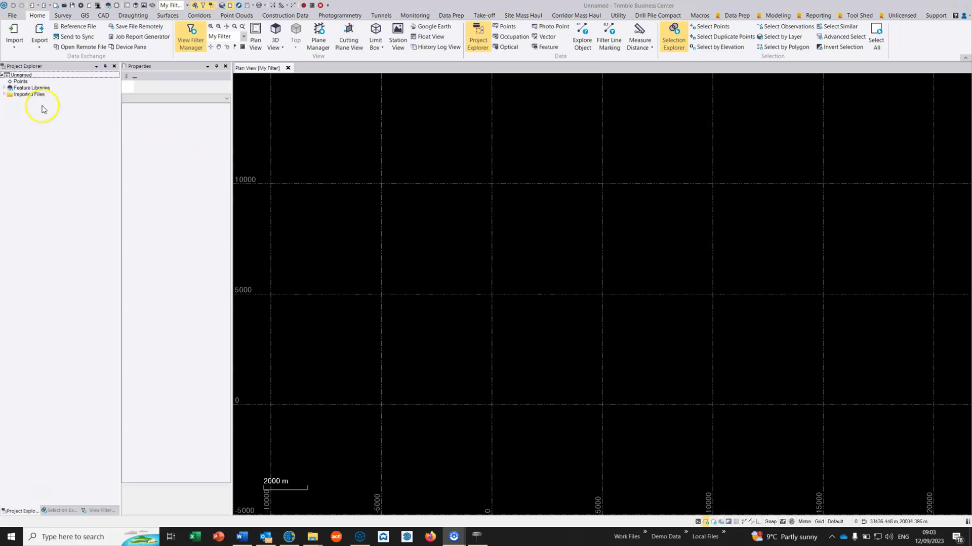
# Step: Expand Feature Libraries and SSS Feature Library2021a2 to show its categories and properties
pyautogui.click(4, 88)
pyautogui.click(8, 95)
pyautogui.click(35, 94)
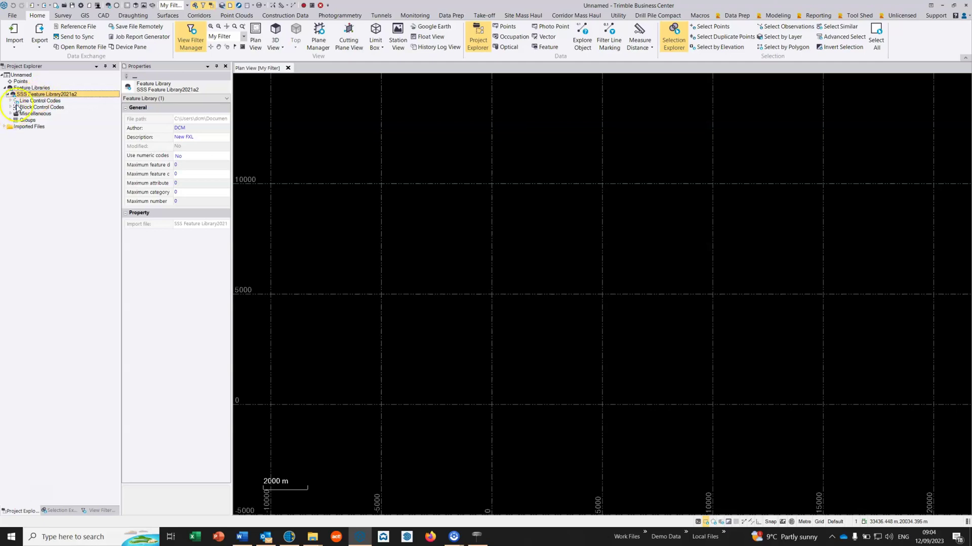
# Step: Draw a rectangle from corner 0,0 to corner 0.6,0.6 in the plan view
pyautogui.click(103, 16)
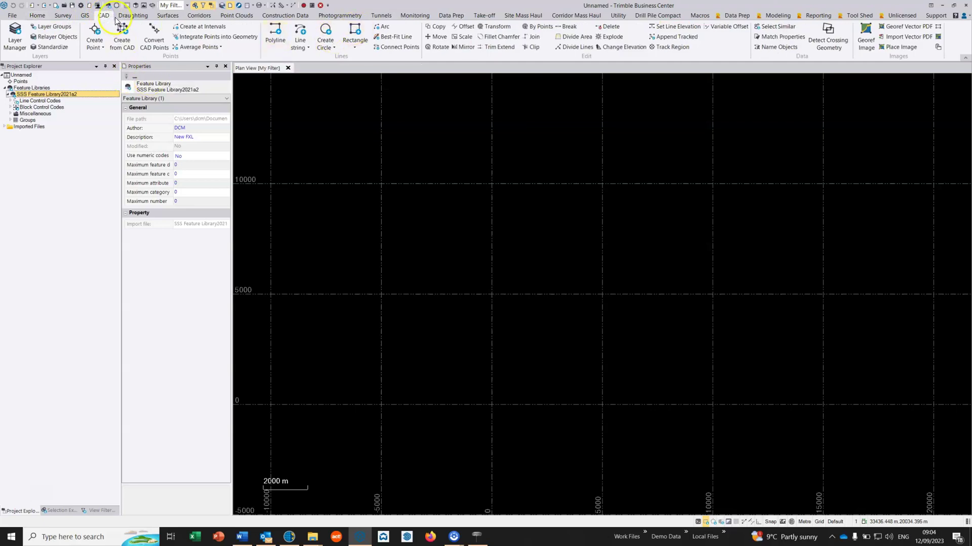
pyautogui.click(354, 33)
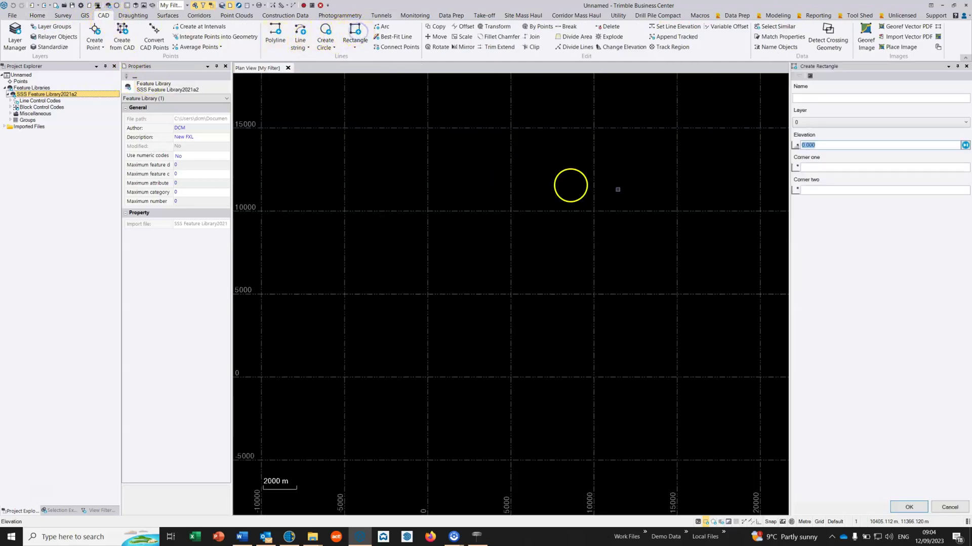
pyautogui.click(817, 167)
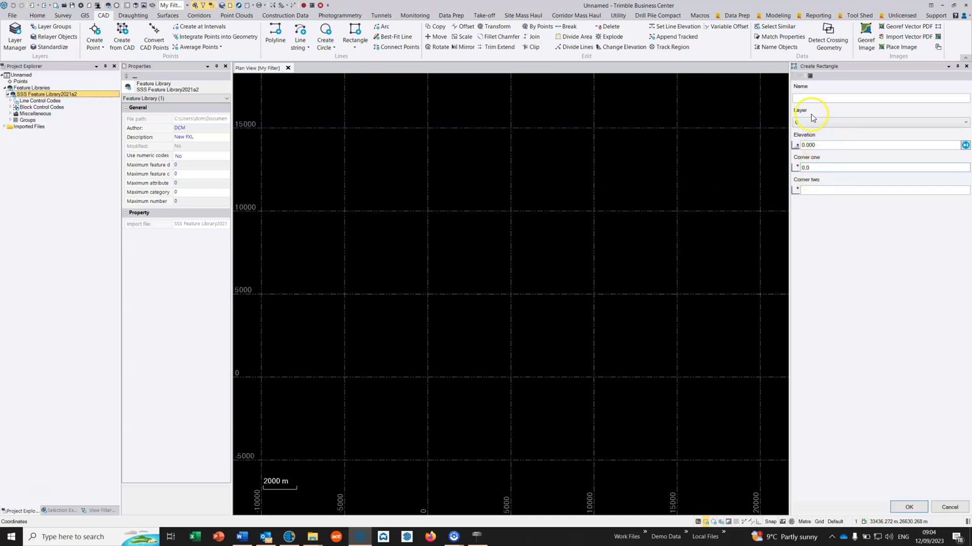
pyautogui.click(814, 192)
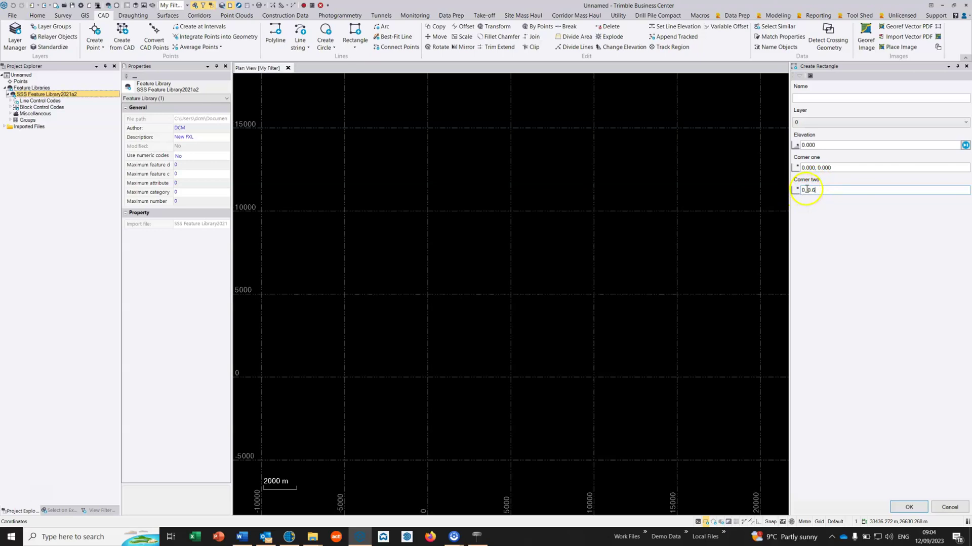
pyautogui.click(806, 191)
pyautogui.press('Return')
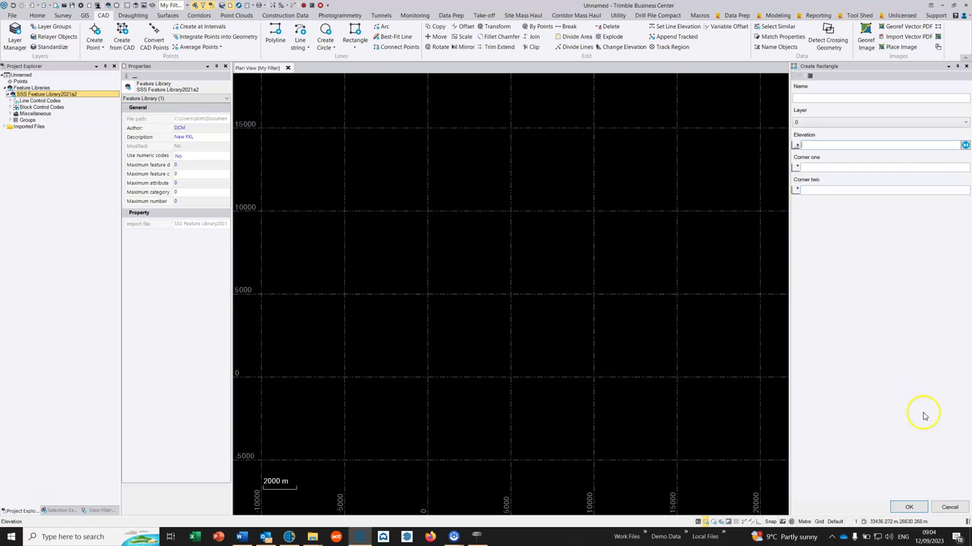
# Step: Zoom and pan to centre the square, and turn off the grid display
pyautogui.click(942, 507)
pyautogui.click(838, 460)
pyautogui.middleClick(495, 351)
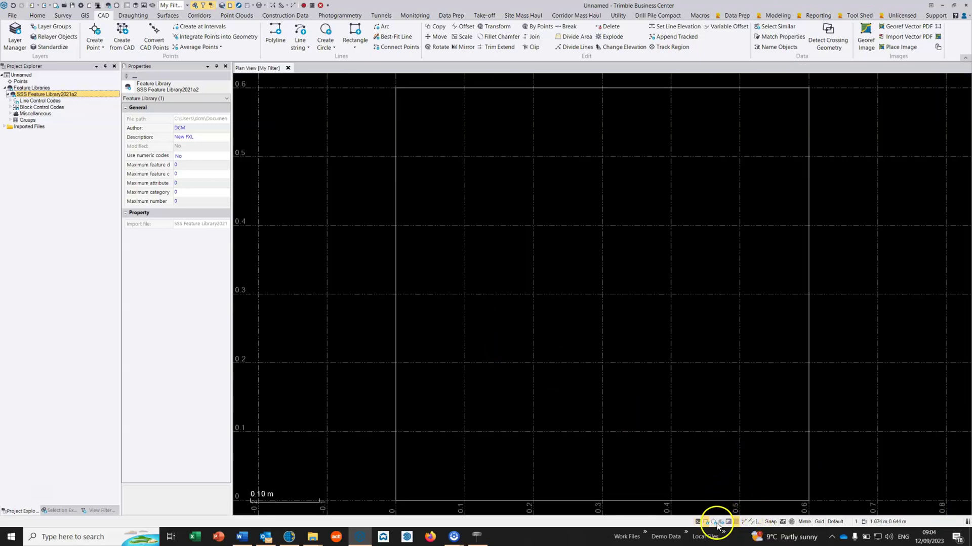
pyautogui.click(735, 523)
pyautogui.scroll(-3, 607, 355)
pyautogui.moveTo(567, 308); pyautogui.dragTo(409, 263, button='middle')
pyautogui.scroll(-2, 408, 256)
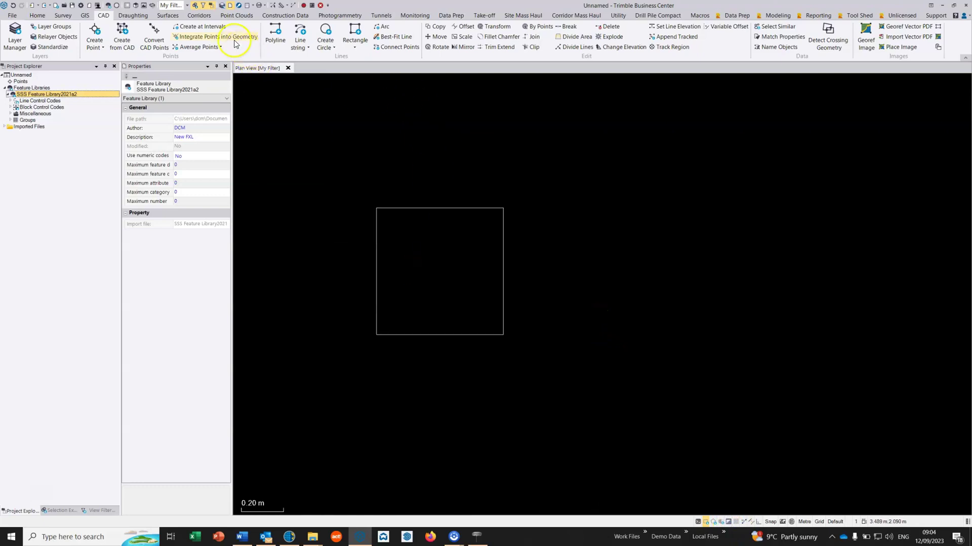
# Step: Make the square block 'o Rectangle' with insertion points at both left corners and the right-edge midpoint
pyautogui.click(133, 15)
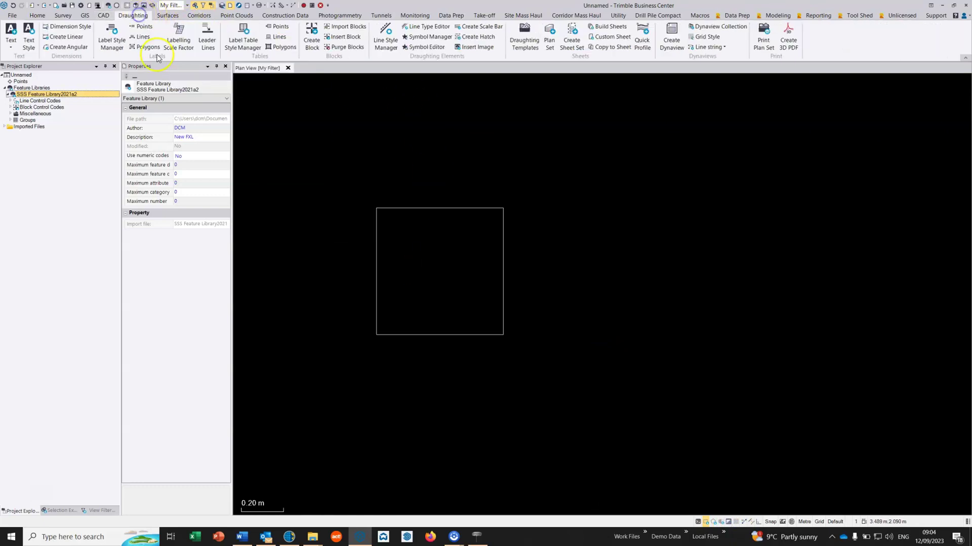
pyautogui.click(312, 34)
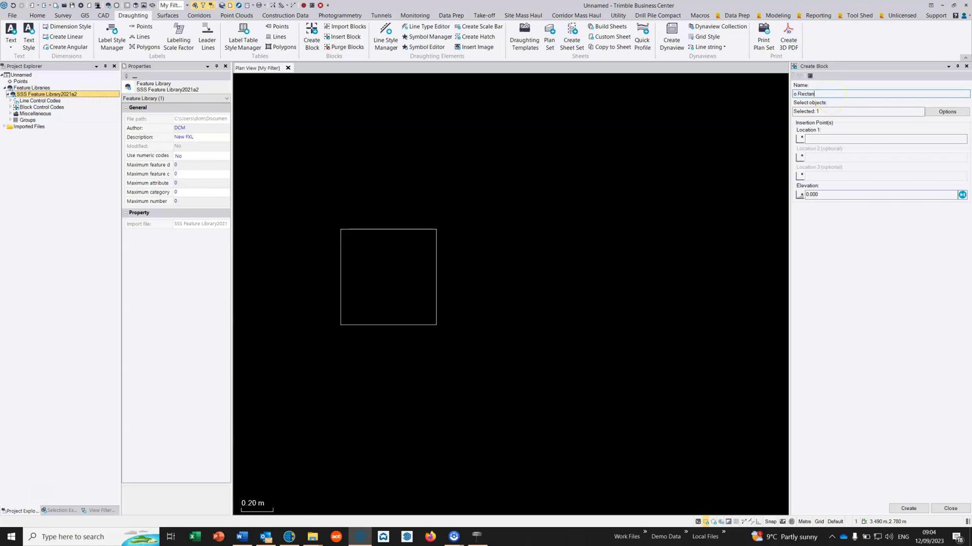
pyautogui.click(825, 111)
pyautogui.click(419, 228)
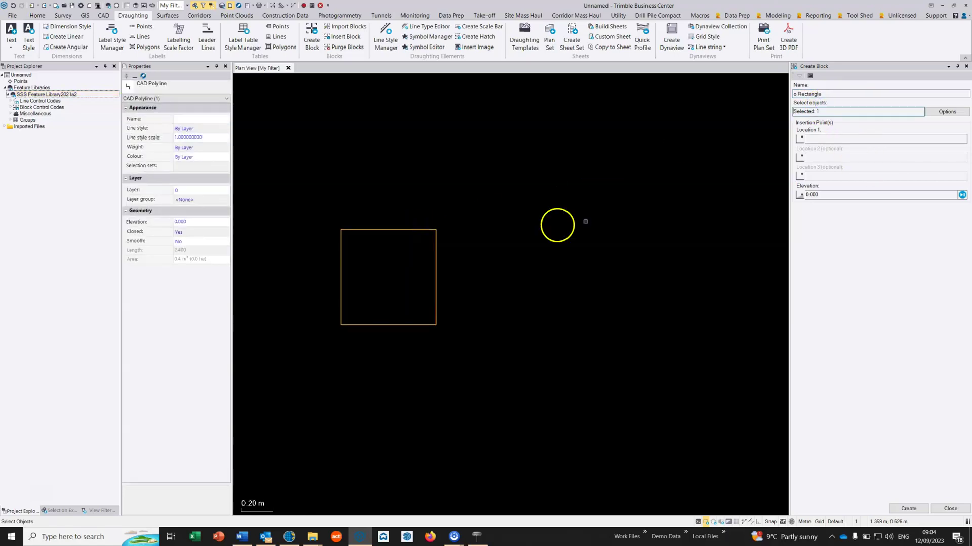
pyautogui.click(811, 139)
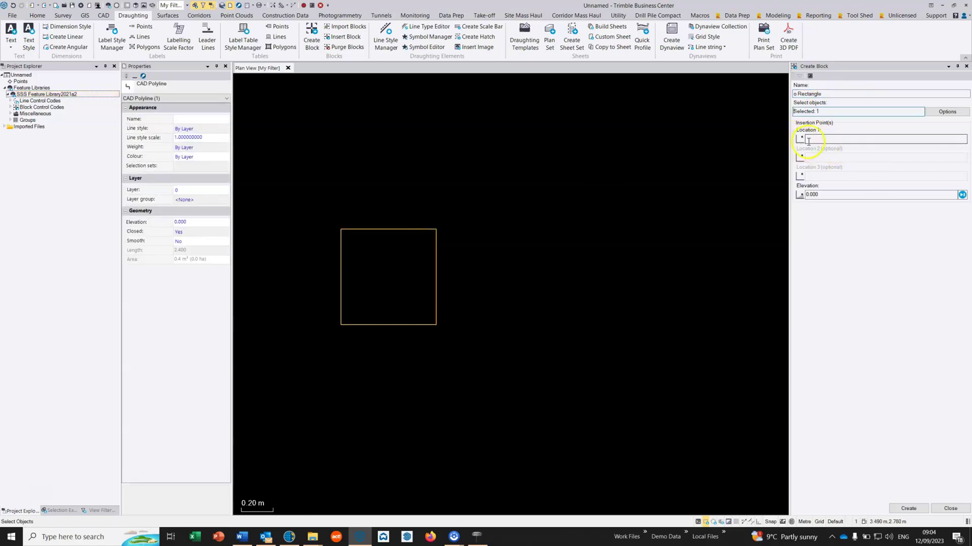
pyautogui.click(341, 324)
pyautogui.click(338, 233)
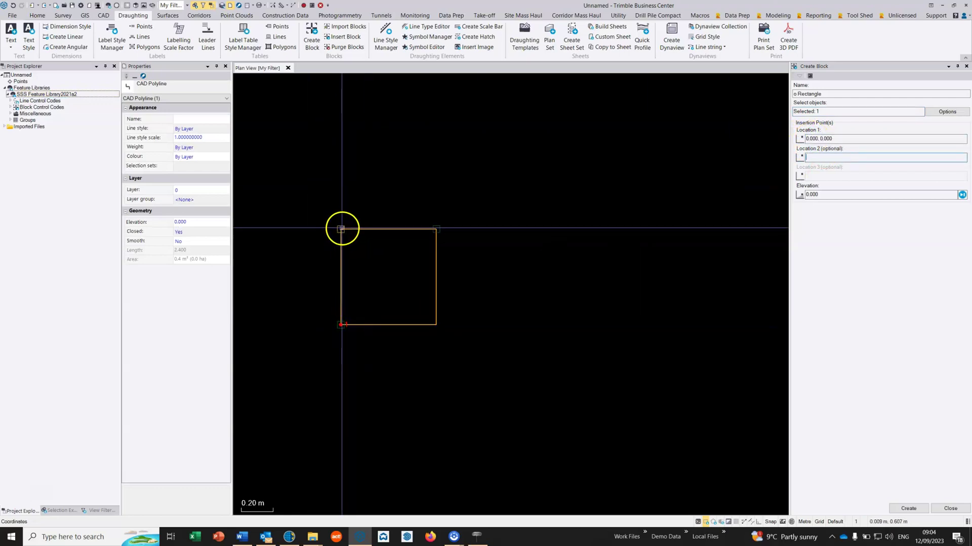
pyautogui.rightClick(396, 264)
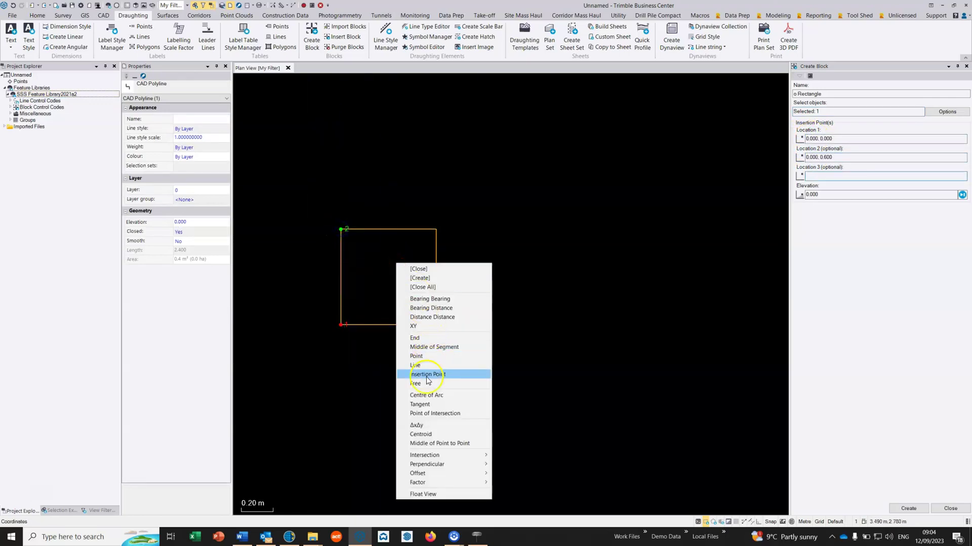
pyautogui.click(432, 347)
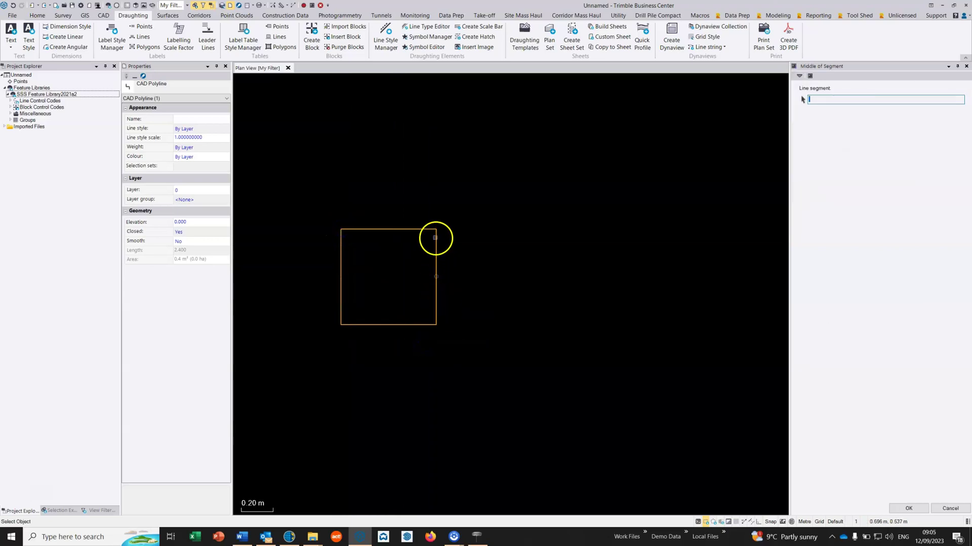
pyautogui.click(436, 276)
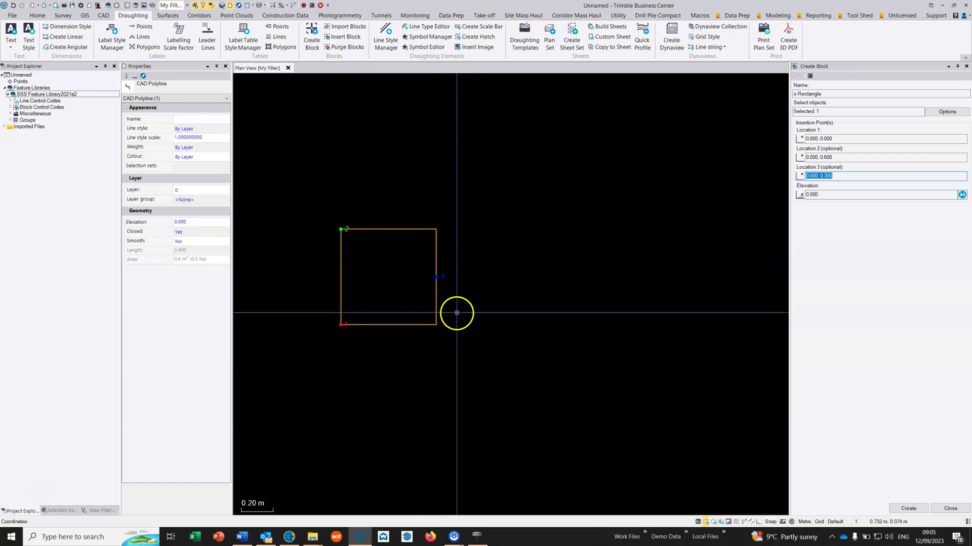
pyautogui.click(908, 509)
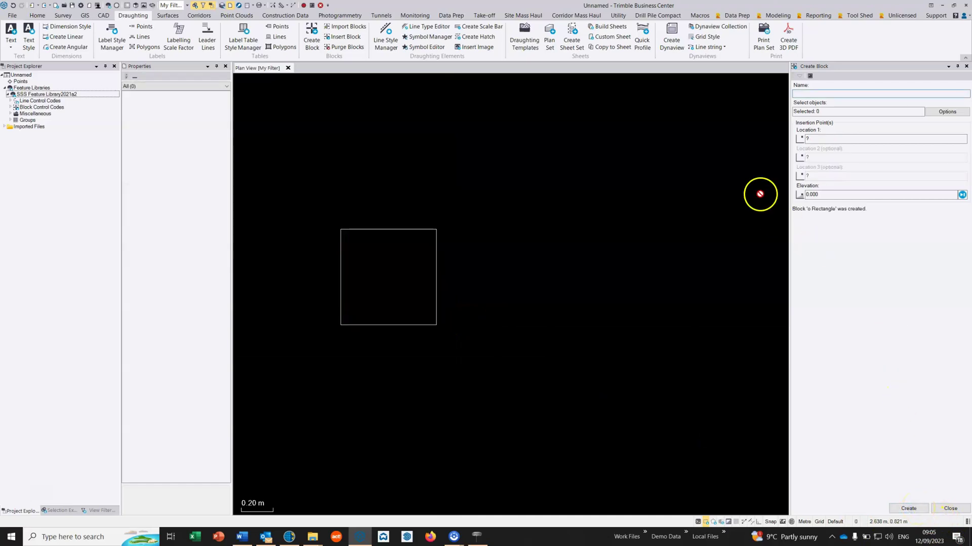
# Step: Add a new block feature definition to the Miscellaneous category
pyautogui.click(966, 66)
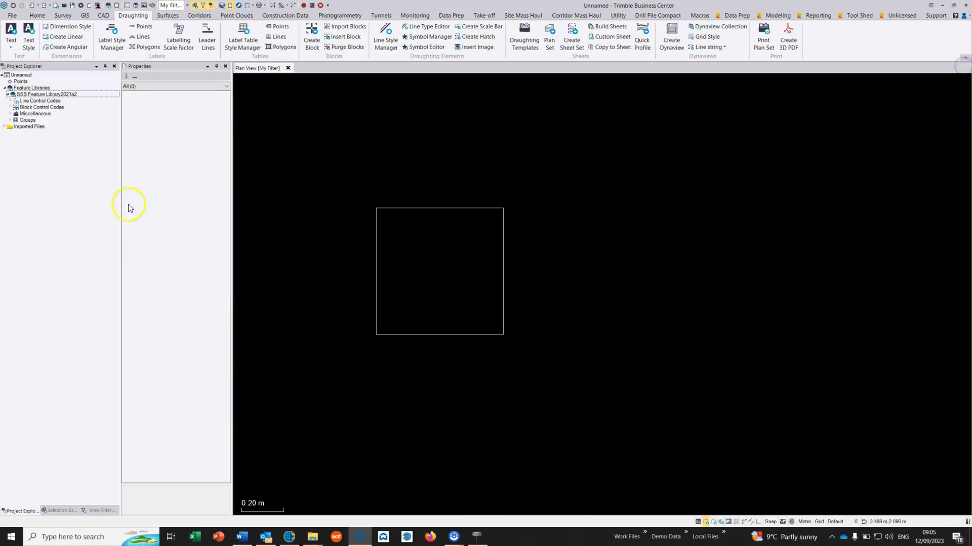
pyautogui.click(11, 114)
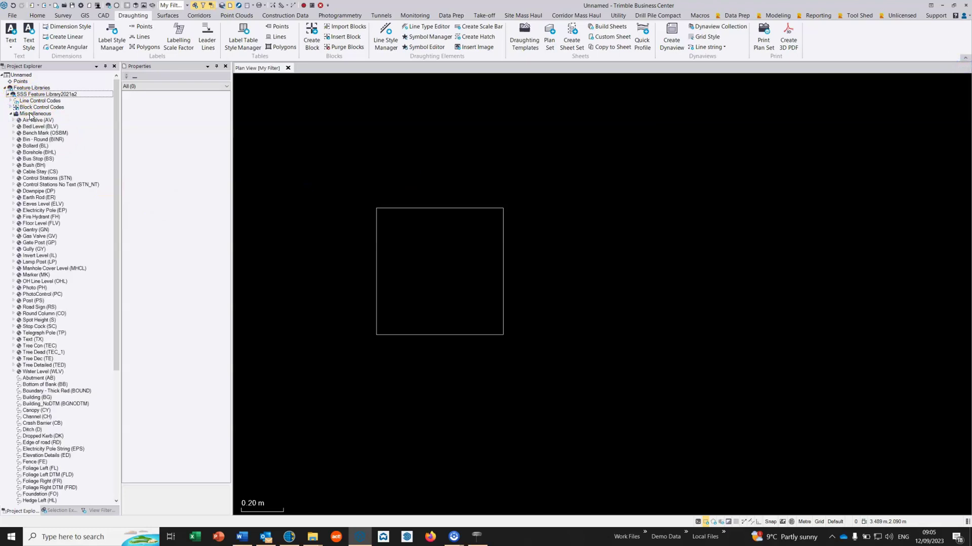
pyautogui.click(31, 114)
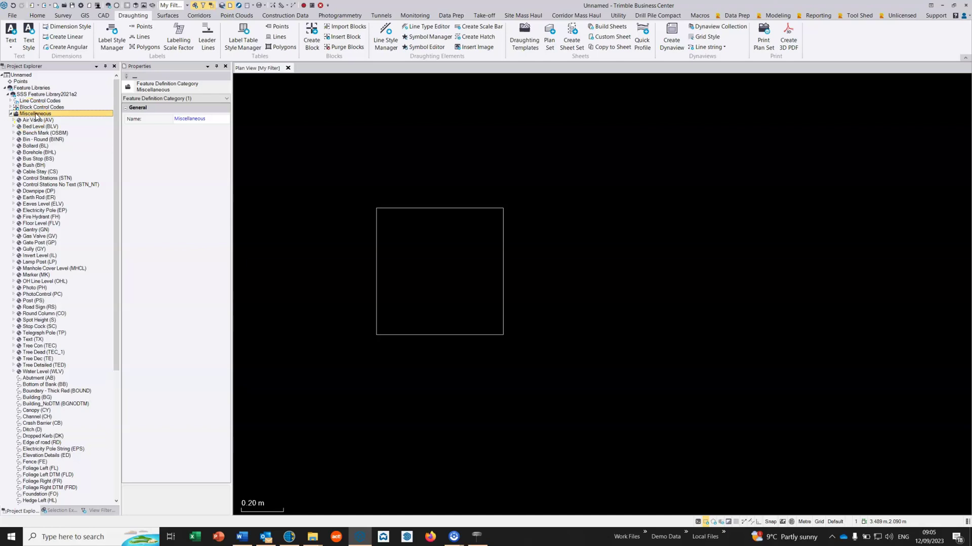
pyautogui.rightClick(35, 114)
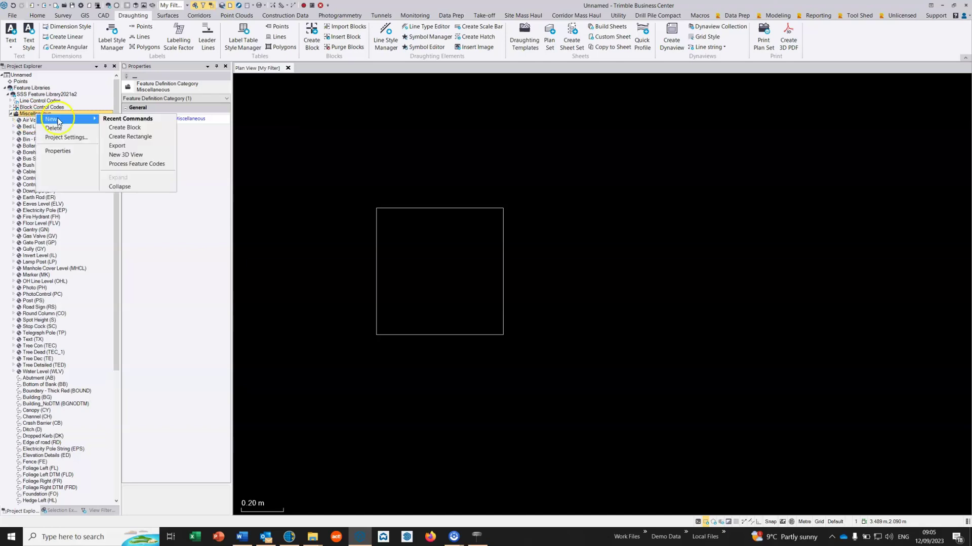
pyautogui.moveTo(66, 119)
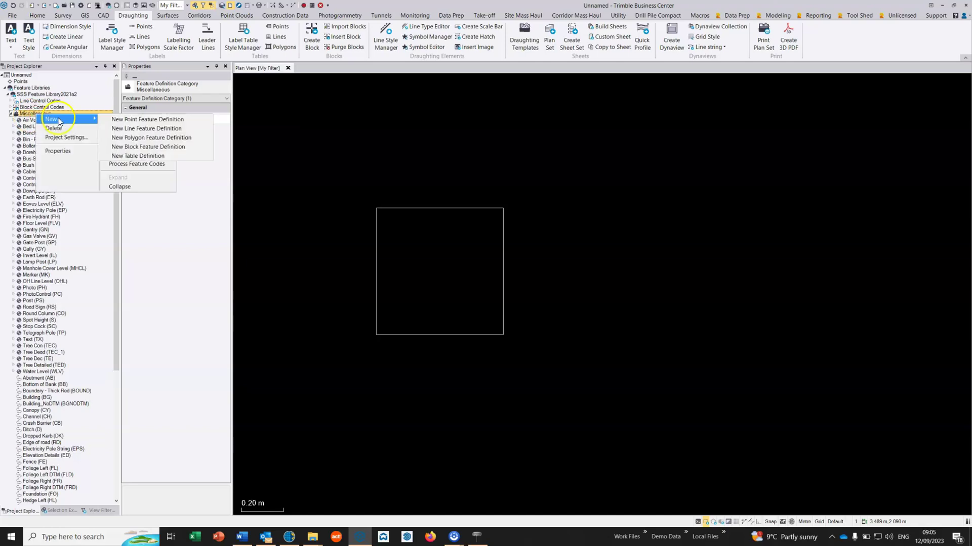
pyautogui.click(167, 147)
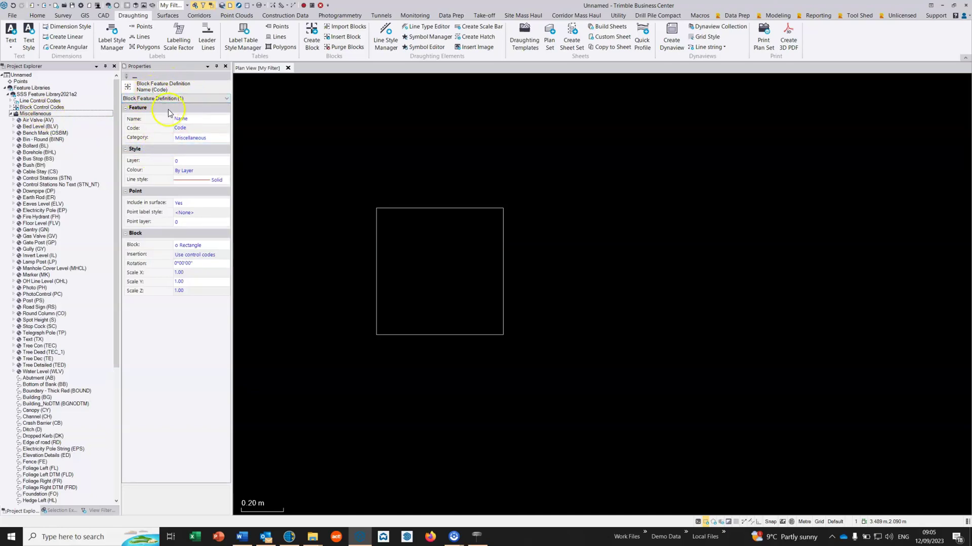
# Step: Scroll the Project Explorer down to the new Name (Code) definition
pyautogui.click(33, 115)
pyautogui.rightClick(34, 115)
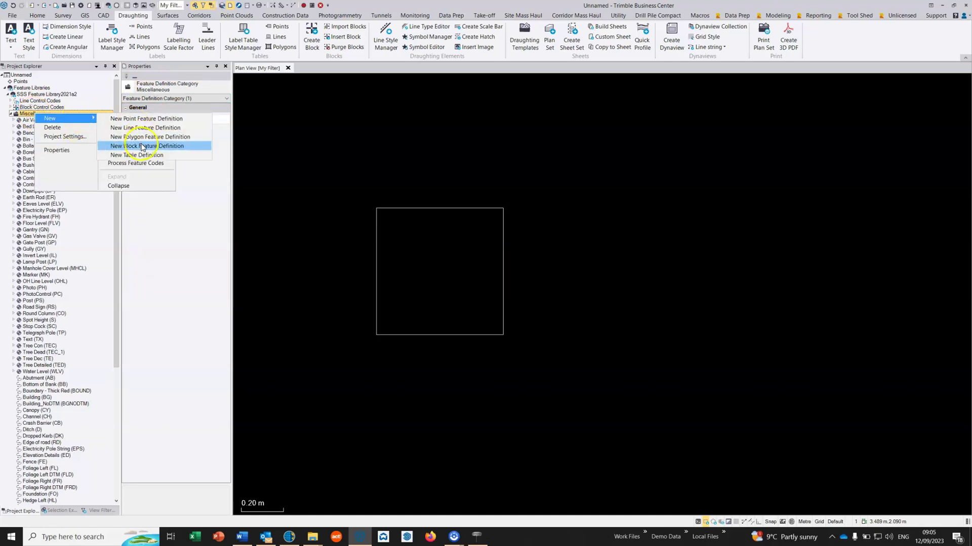
pyautogui.click(191, 121)
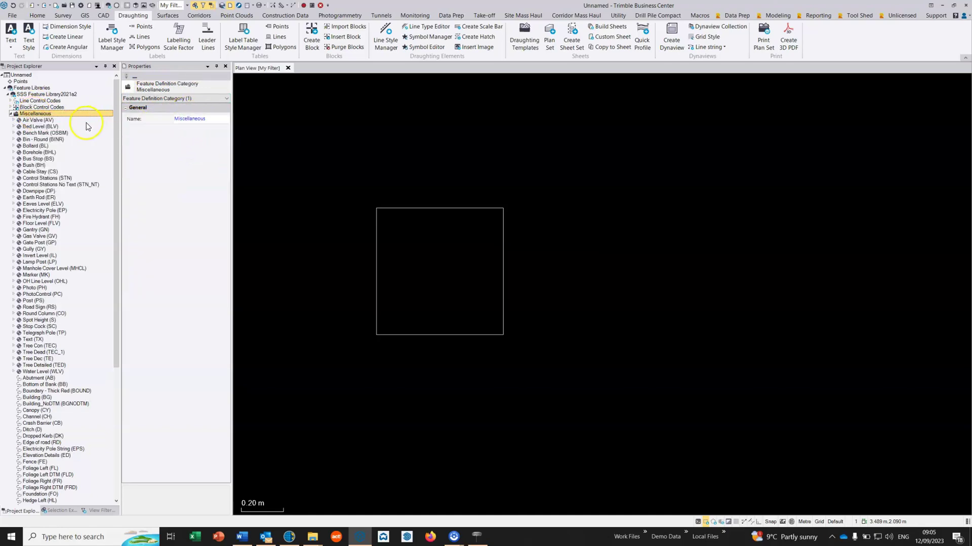
pyautogui.moveTo(116, 211); pyautogui.dragTo(123, 379)
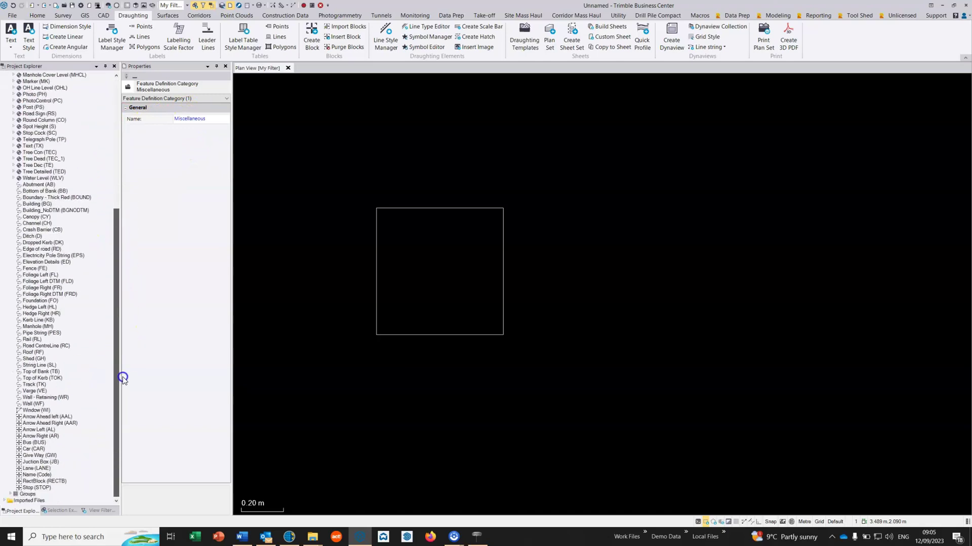
pyautogui.moveTo(121, 424); pyautogui.dragTo(120, 425)
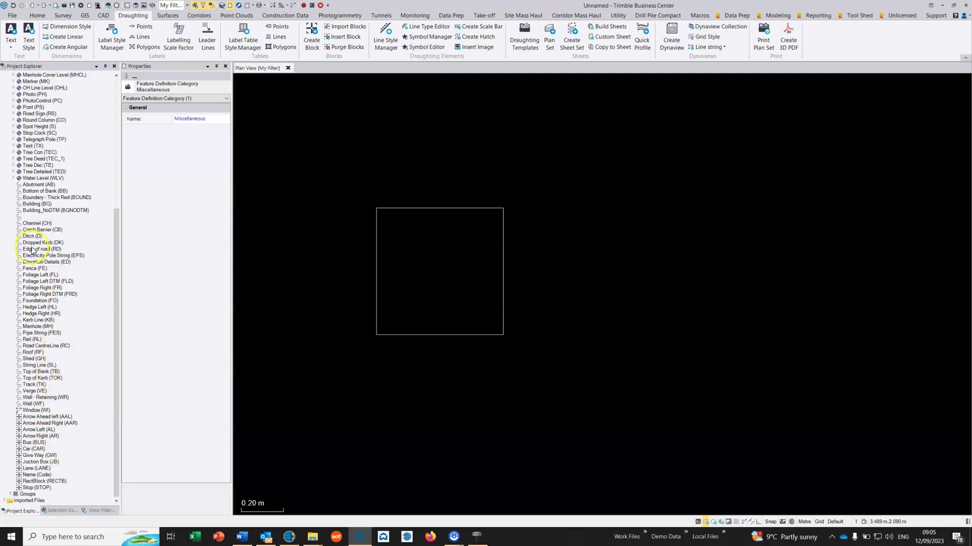
# Step: Name the new block feature Rectangle with code 0Rec on the Services layer
pyautogui.click(29, 475)
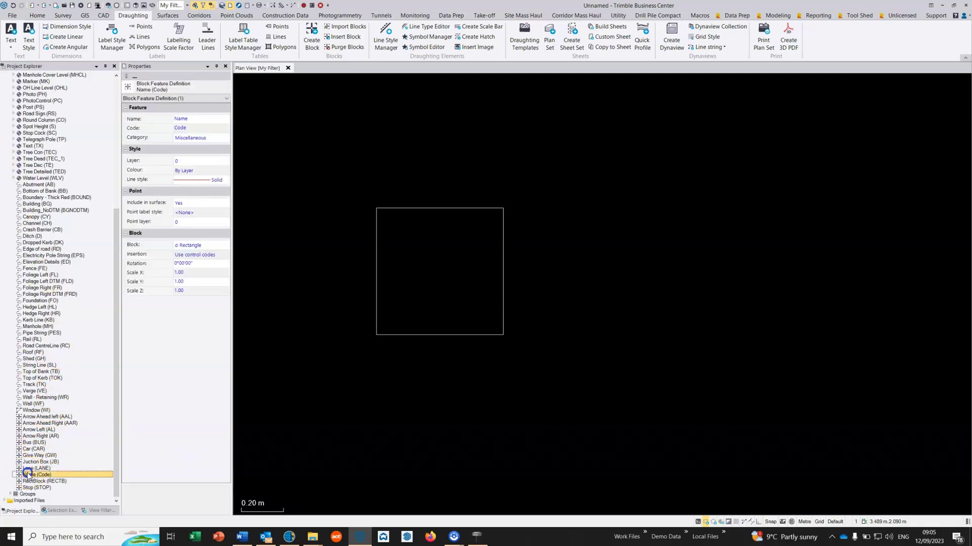
pyautogui.click(182, 119)
pyautogui.click(200, 128)
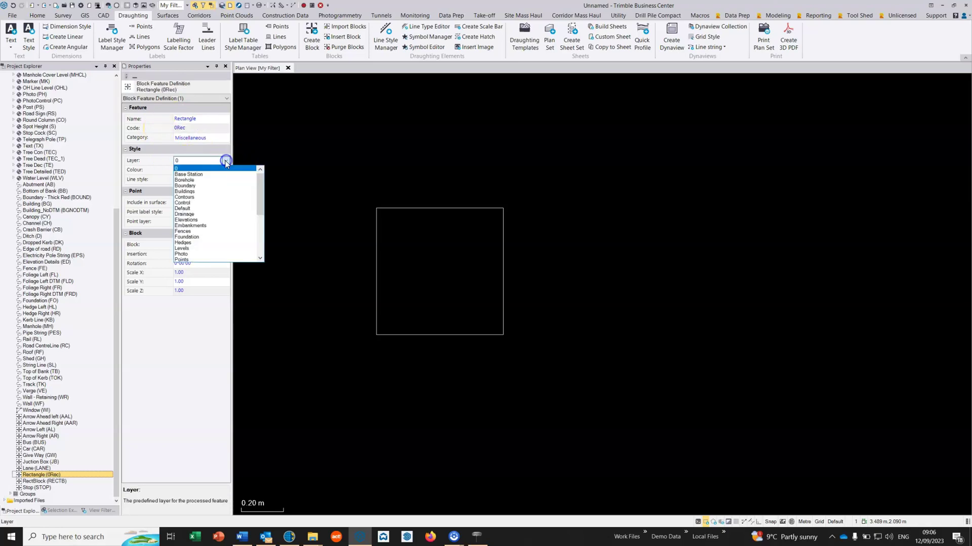
pyautogui.scroll(-3, 194, 237)
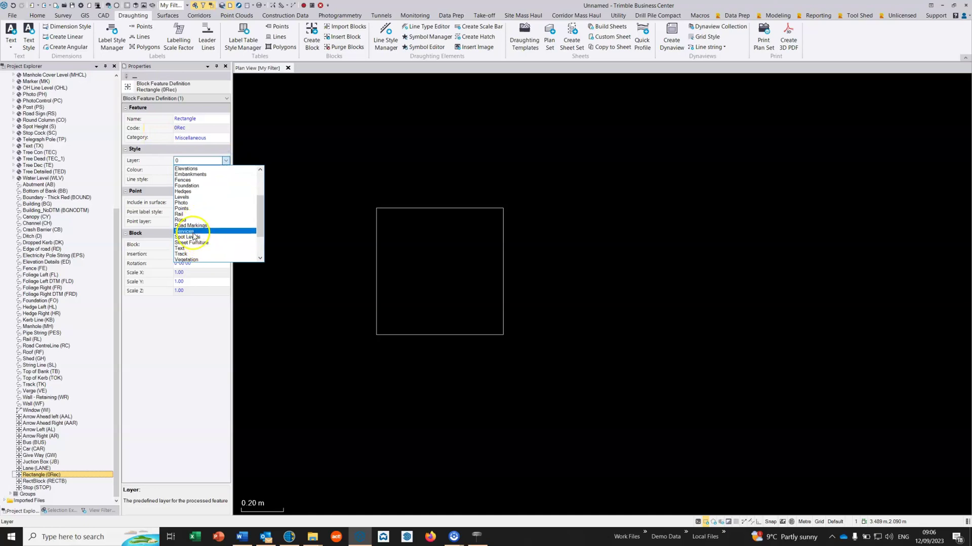
pyautogui.click(194, 236)
pyautogui.click(376, 223)
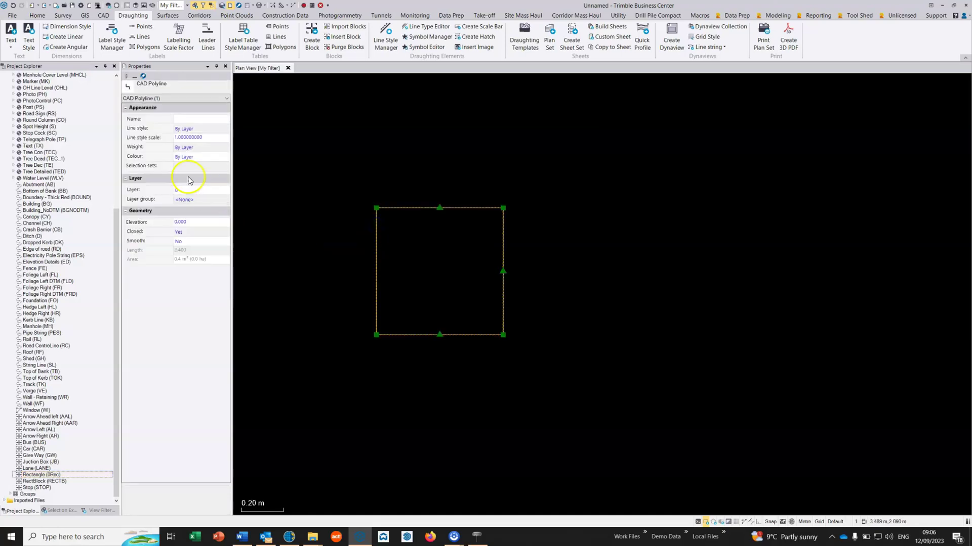
# Step: Set the Rectangle (0Rec) point layer to Points and insertion to From 3 points
pyautogui.click(39, 475)
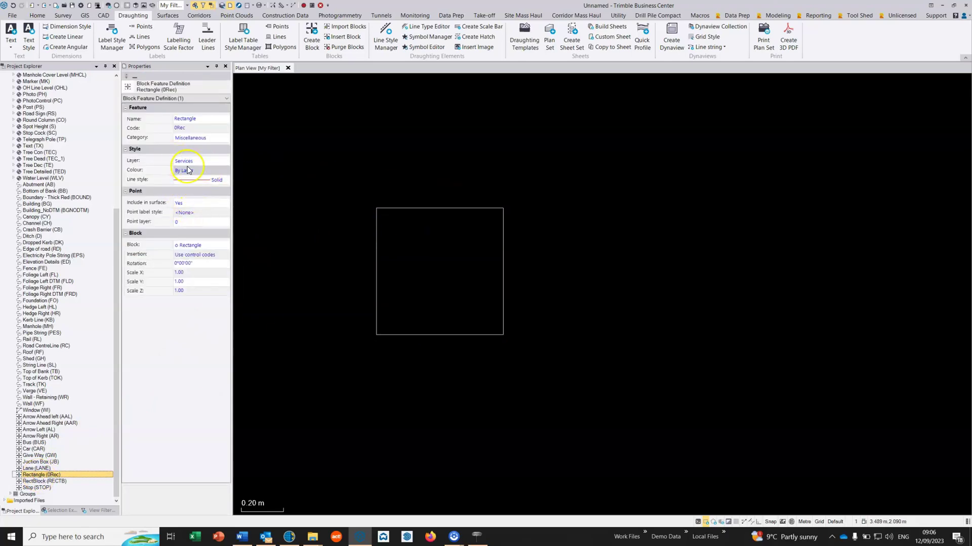
pyautogui.click(189, 222)
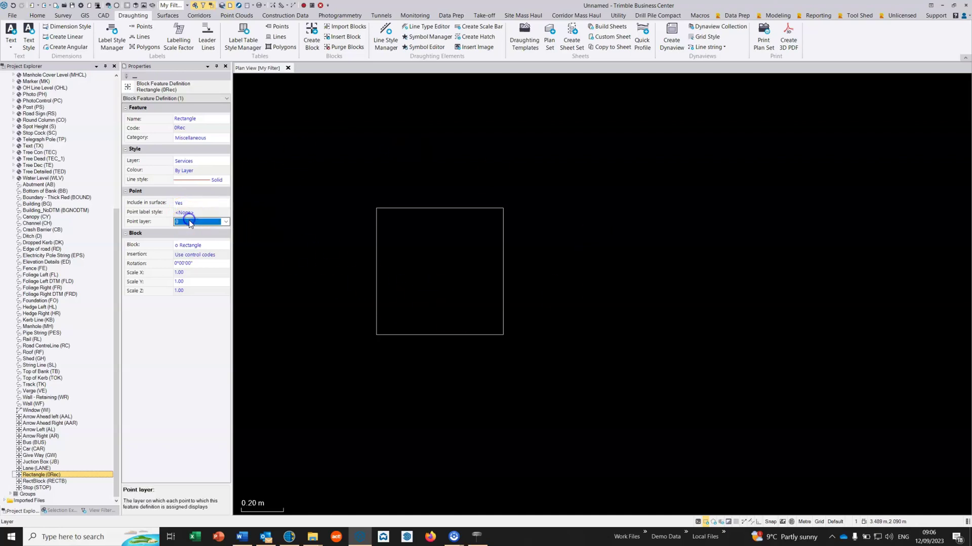
pyautogui.click(225, 222)
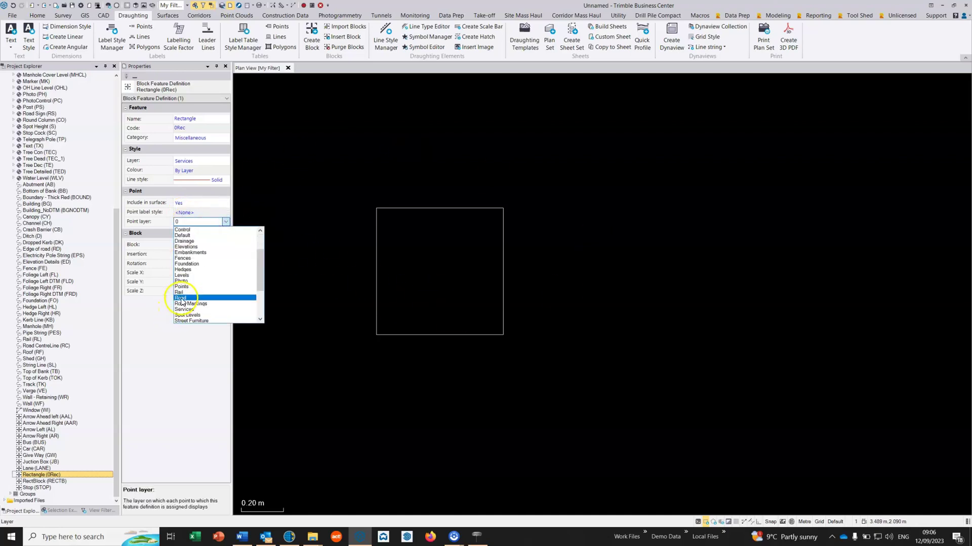
pyautogui.click(181, 287)
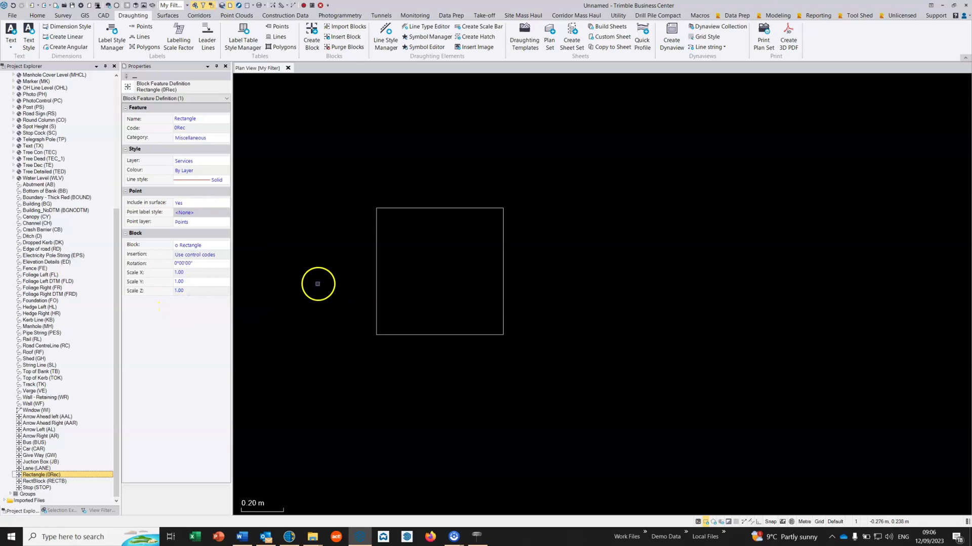
pyautogui.click(193, 254)
pyautogui.click(193, 254)
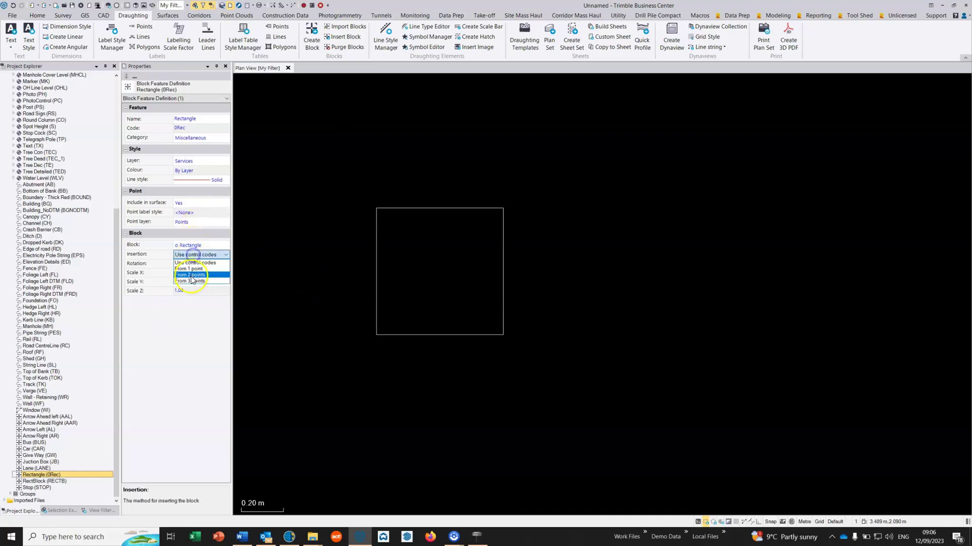
pyautogui.click(192, 281)
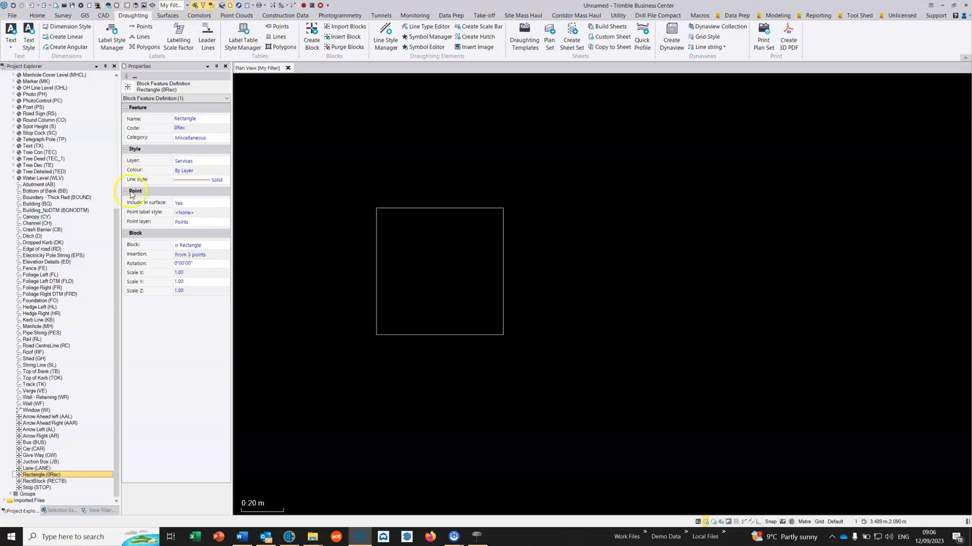
# Step: Start Create Point and enter the 0Rec feature code for new points
pyautogui.click(46, 216)
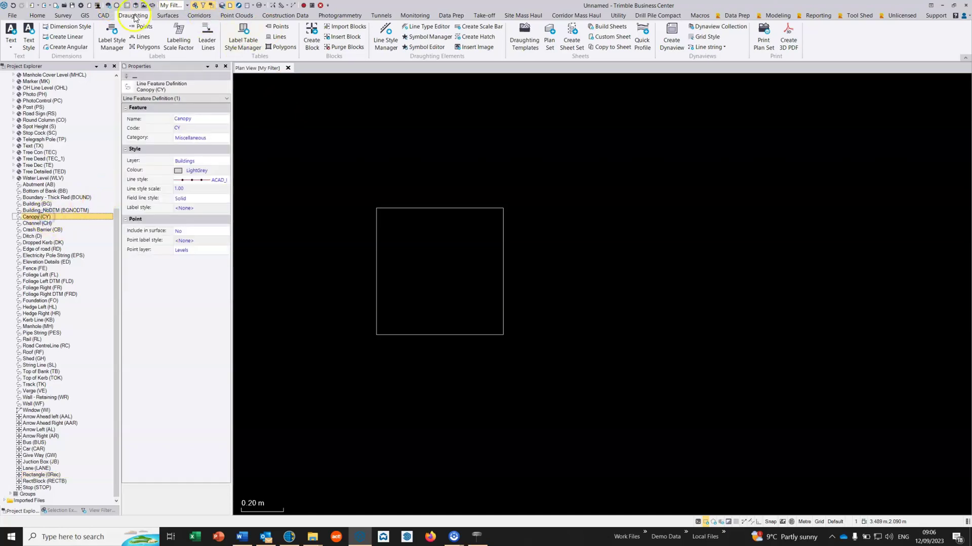
pyautogui.click(105, 16)
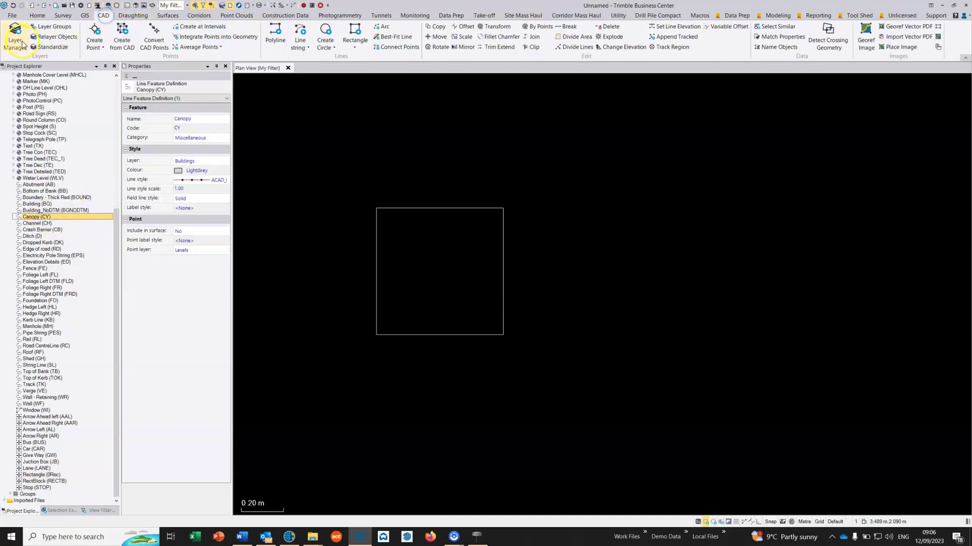
pyautogui.click(95, 32)
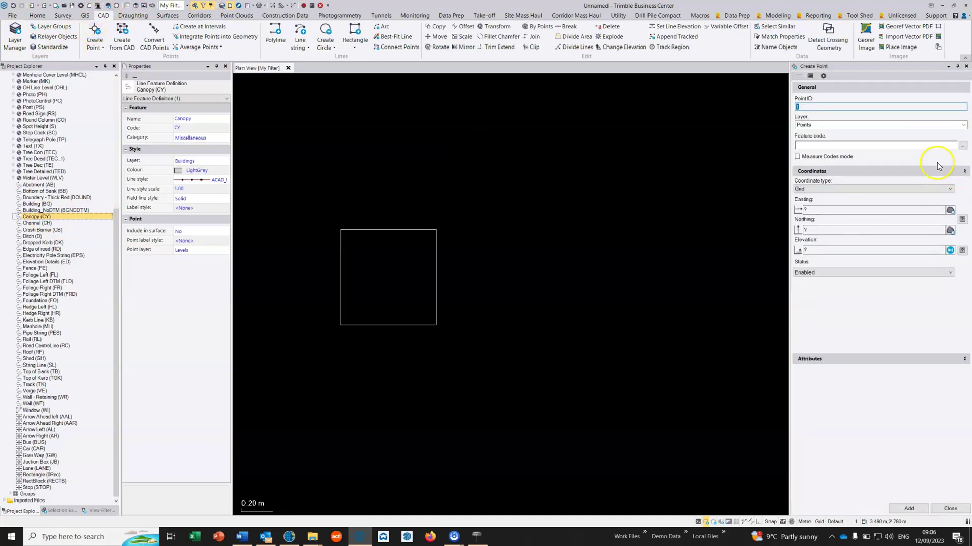
pyautogui.click(816, 145)
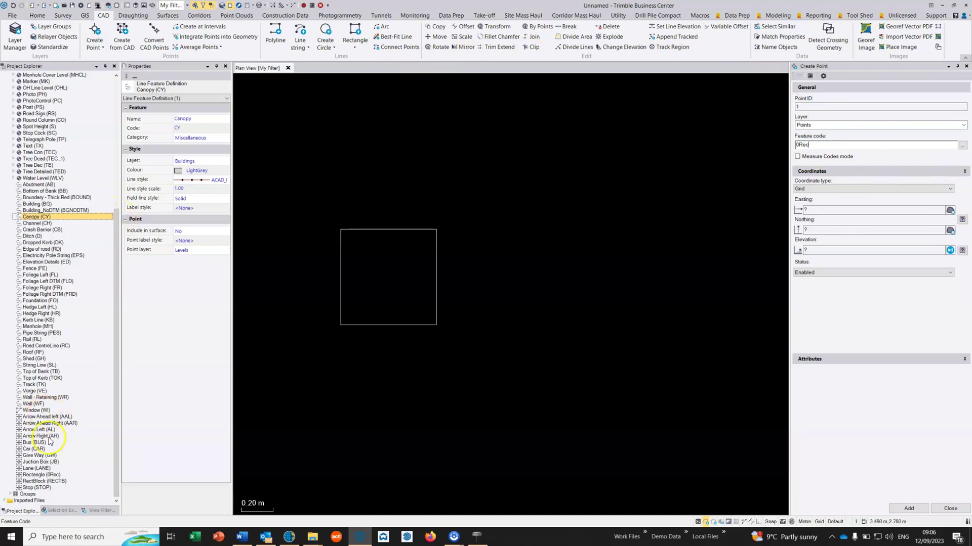
pyautogui.click(45, 475)
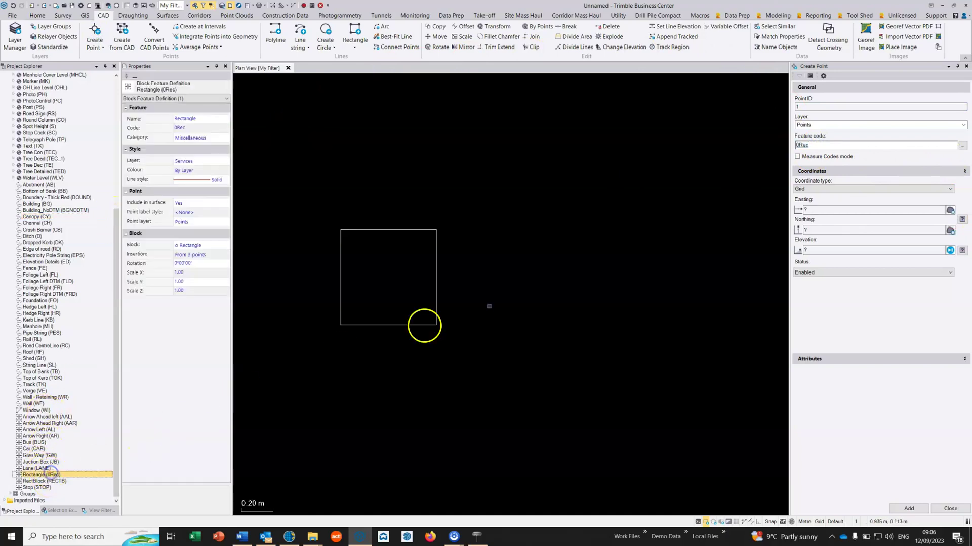
# Step: Key in points 1, 2 and 3 coded 0Rec beside the square
pyautogui.click(793, 211)
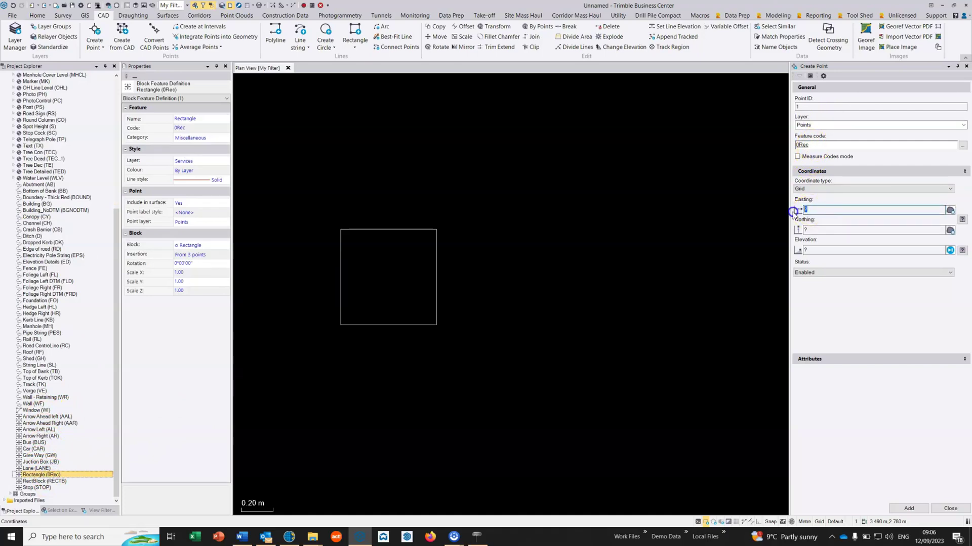
pyautogui.write('1')
pyautogui.press('Tab')
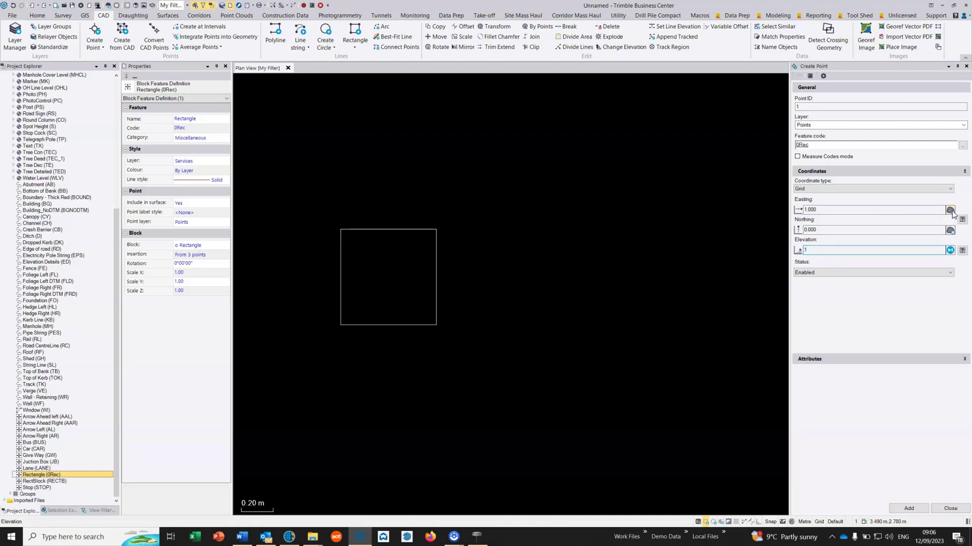
pyautogui.press('Return')
pyautogui.write('1')
pyautogui.press('Tab')
pyautogui.press('Tab')
pyautogui.press('Return')
pyautogui.press('Tab')
pyautogui.press('Return')
pyautogui.click(965, 66)
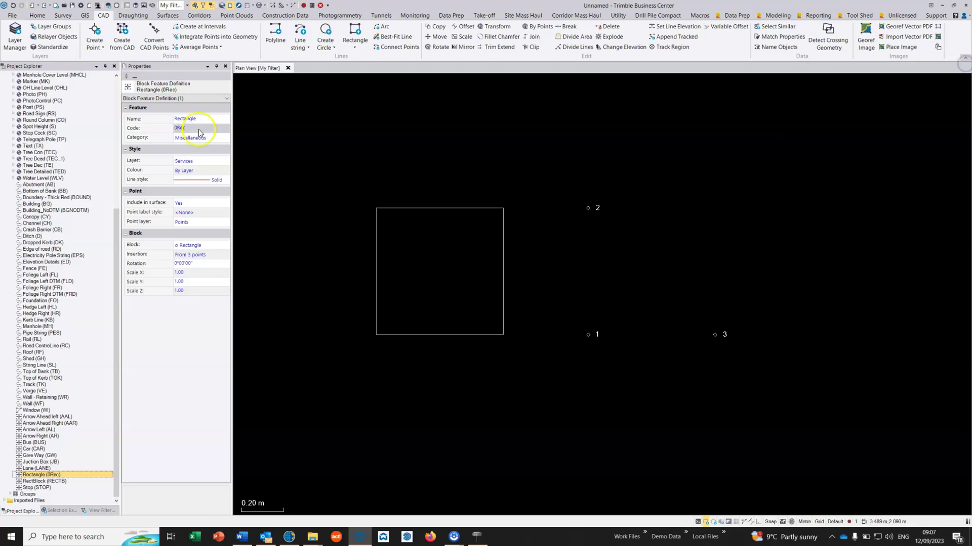
# Step: Change point 3's Northing to 0.300 and clear the selection
pyautogui.moveTo(118, 218); pyautogui.dragTo(118, 92)
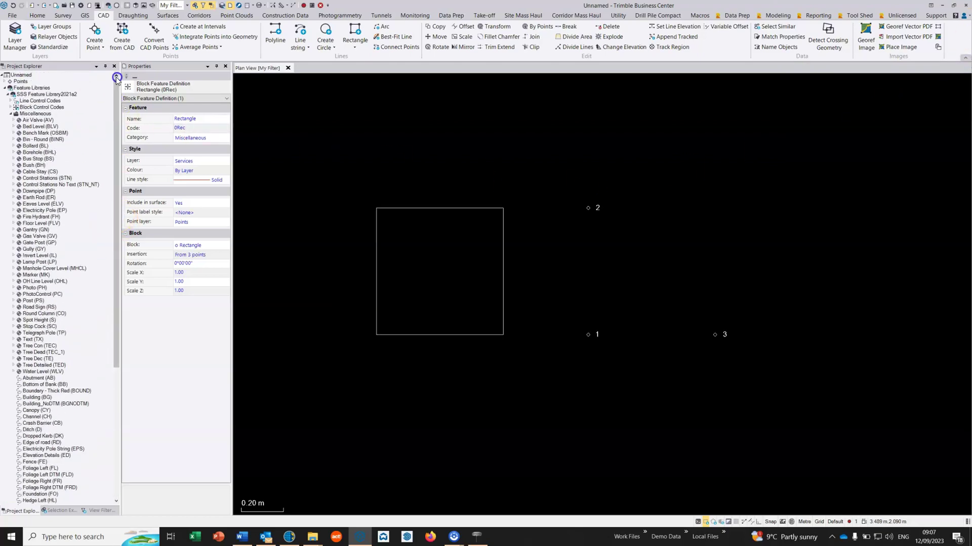
pyautogui.click(5, 82)
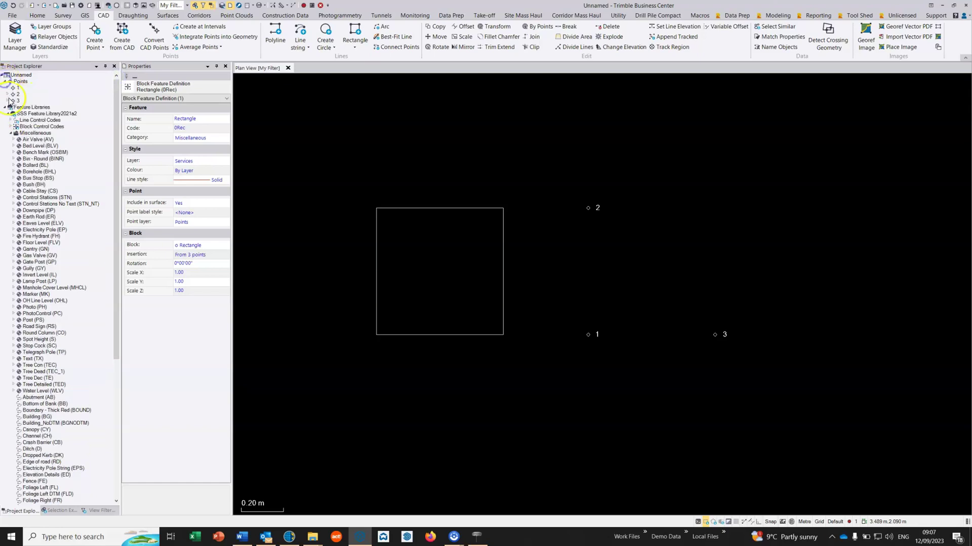
pyautogui.click(7, 101)
pyautogui.click(41, 107)
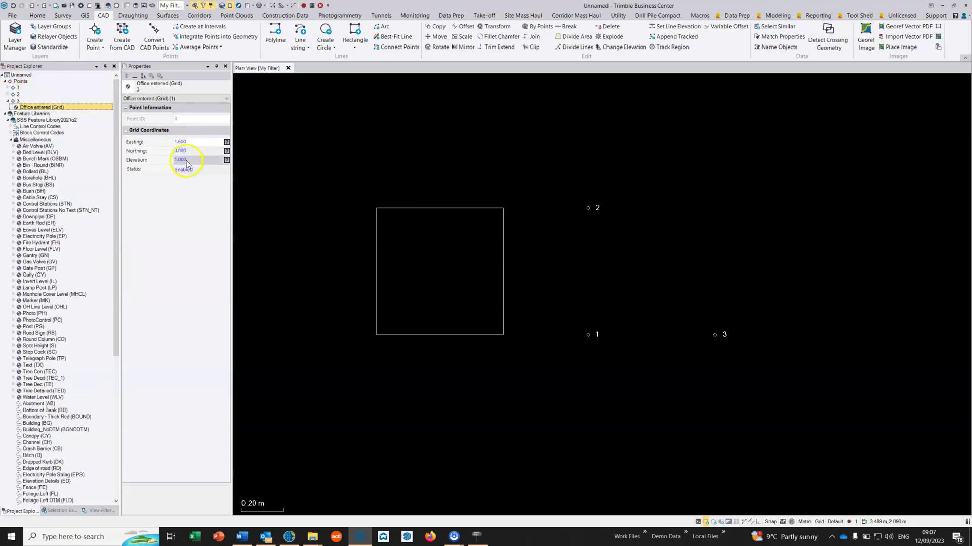
pyautogui.click(189, 151)
pyautogui.write('3')
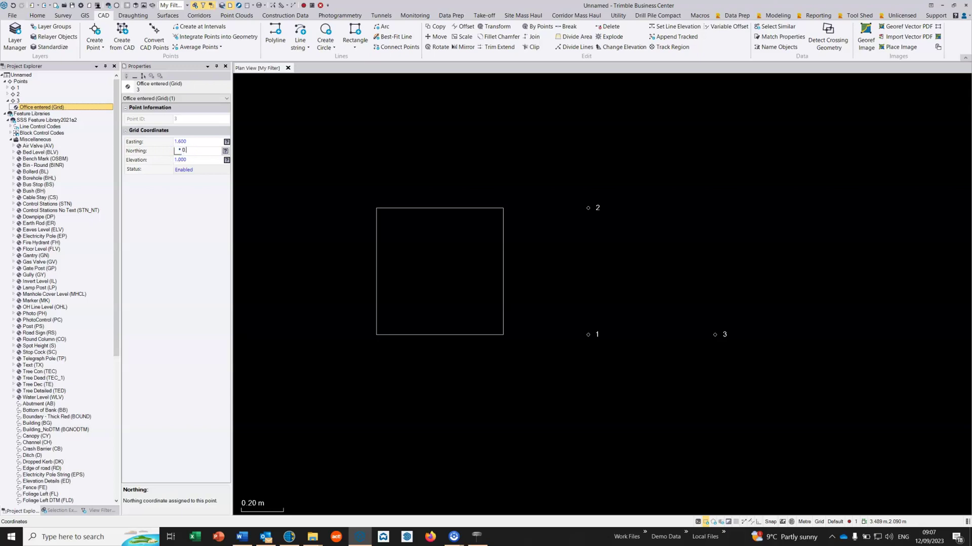
pyautogui.press('Return')
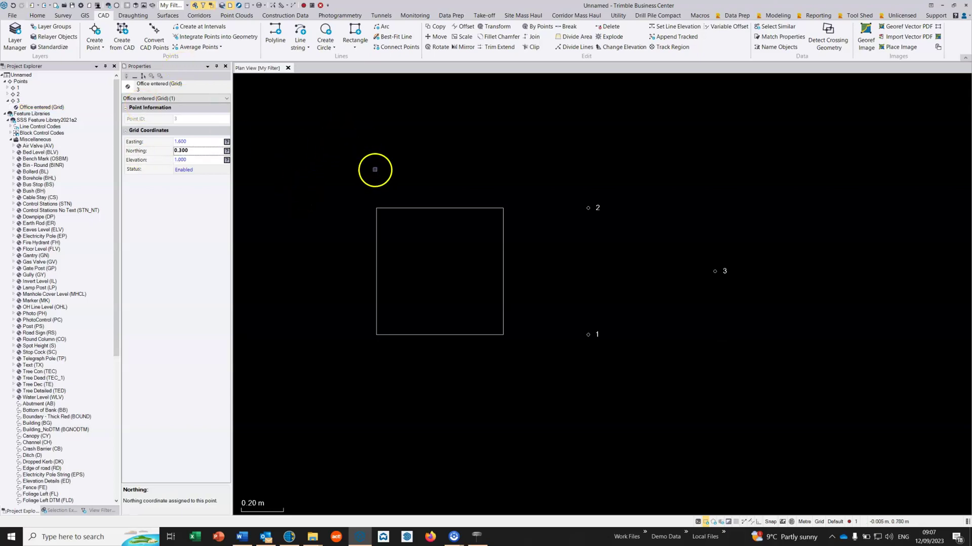
pyautogui.click(375, 164)
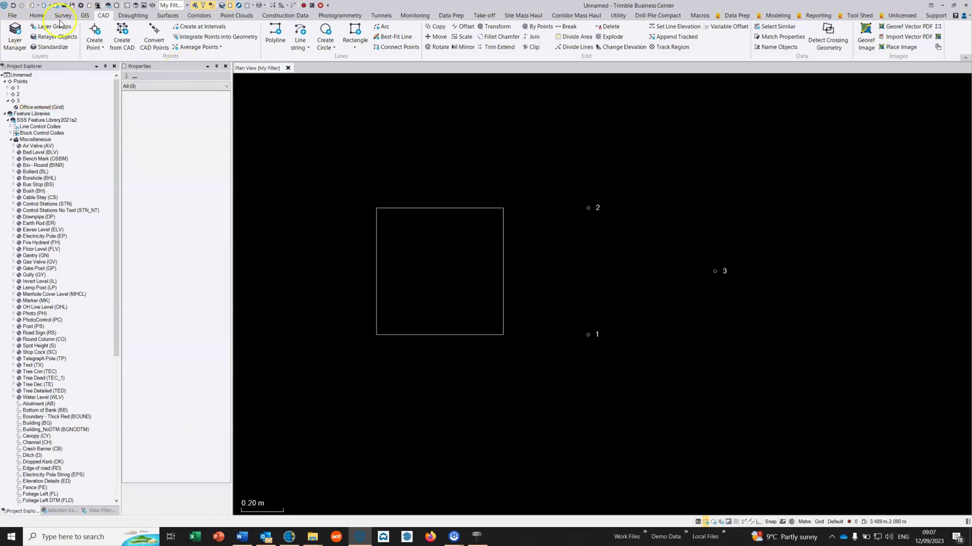
# Step: Process feature codes for Keyed in Block points to draw the rectangle through points 1–3
pyautogui.click(62, 16)
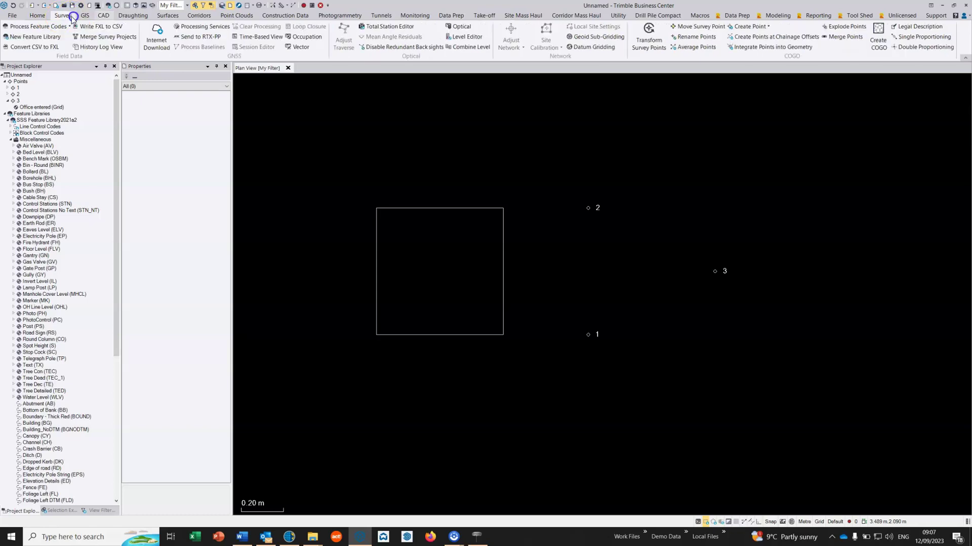
pyautogui.click(28, 26)
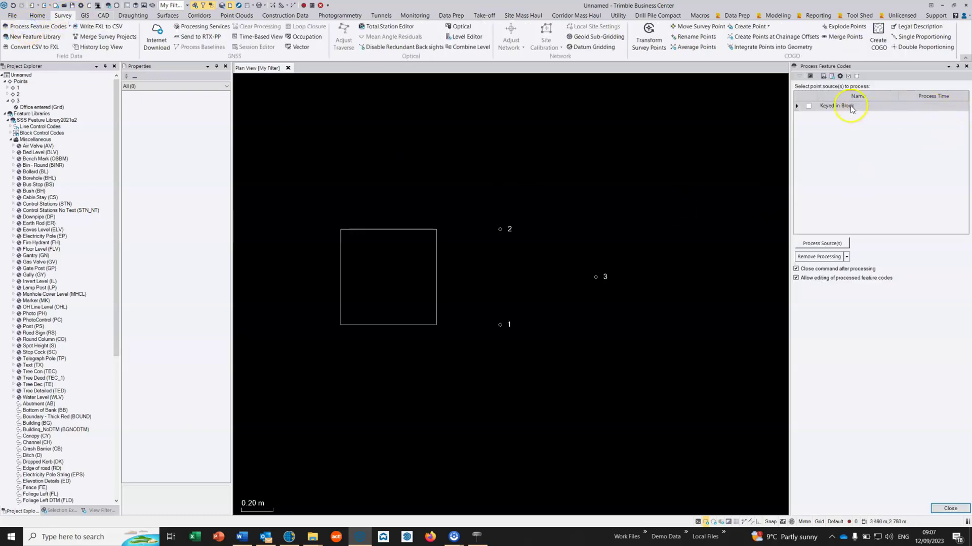
pyautogui.click(808, 106)
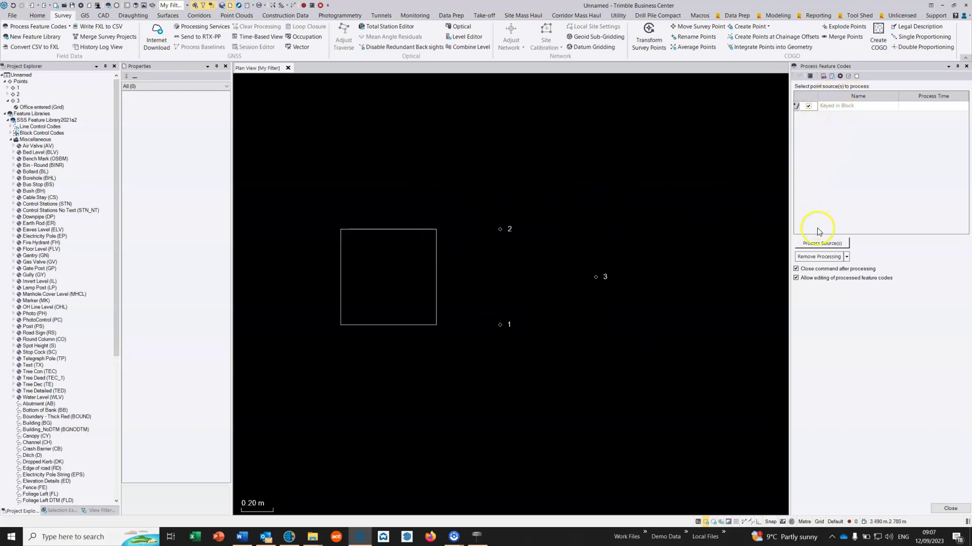
pyautogui.click(820, 245)
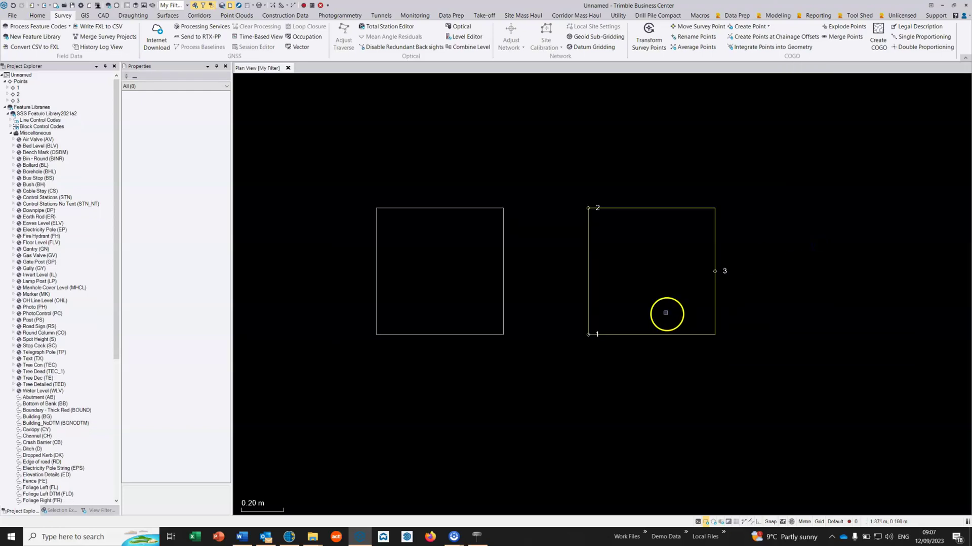
pyautogui.scroll(-1, 662, 304)
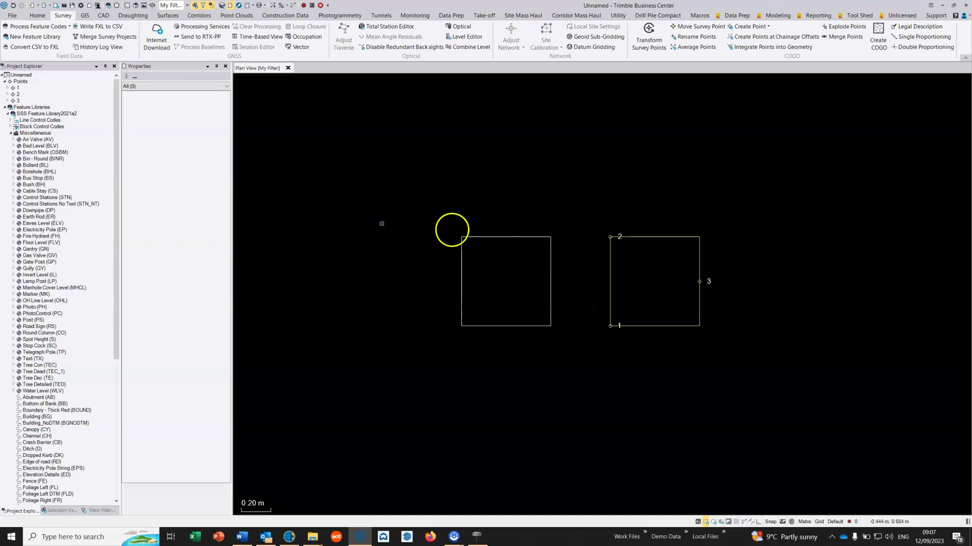
# Step: Select SSS Feature Library2021a2 and choose the Feature Definition File (.fxl) exporter
pyautogui.click(39, 113)
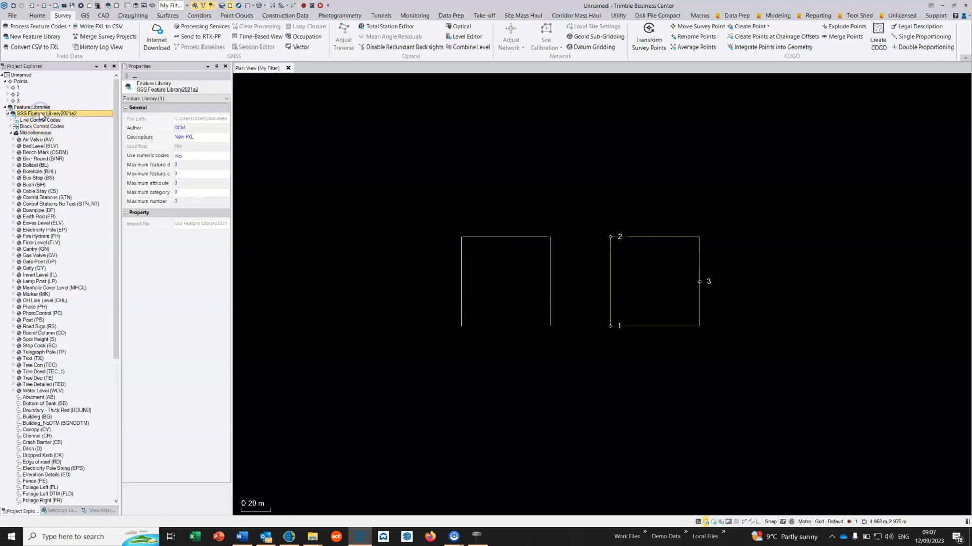
pyautogui.click(37, 15)
pyautogui.click(40, 31)
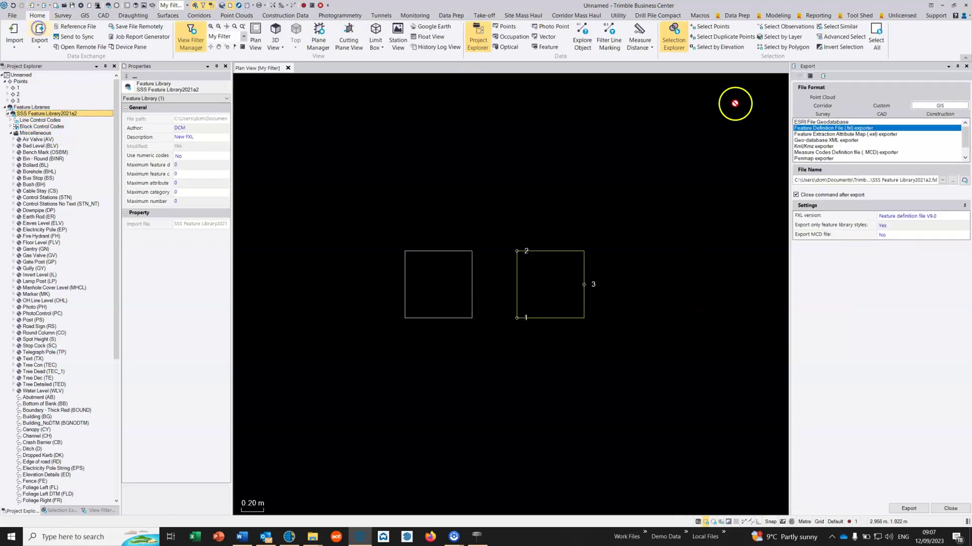
pyautogui.click(848, 129)
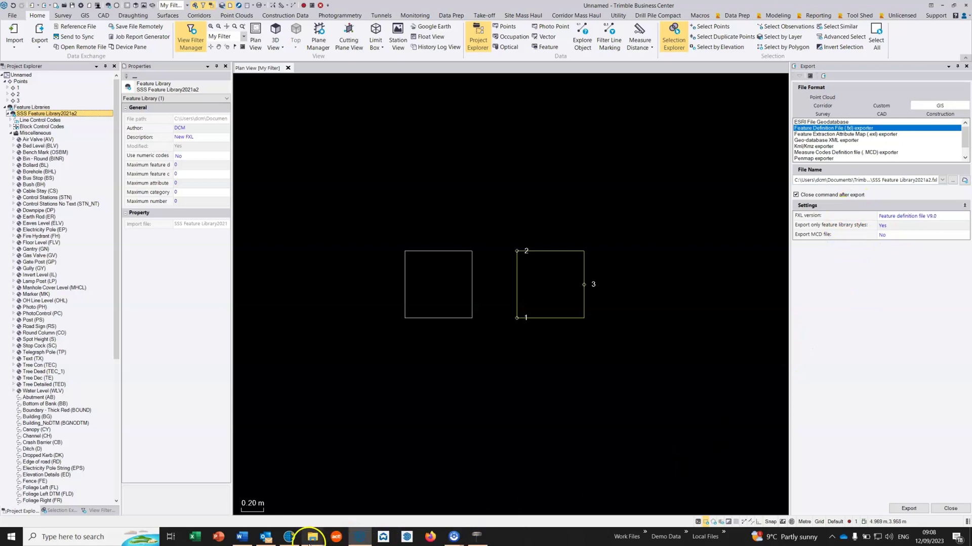
# Step: In Trimble Access, zoom the map to both 0REC rectangles and check map settings
pyautogui.moveTo(297, 543)
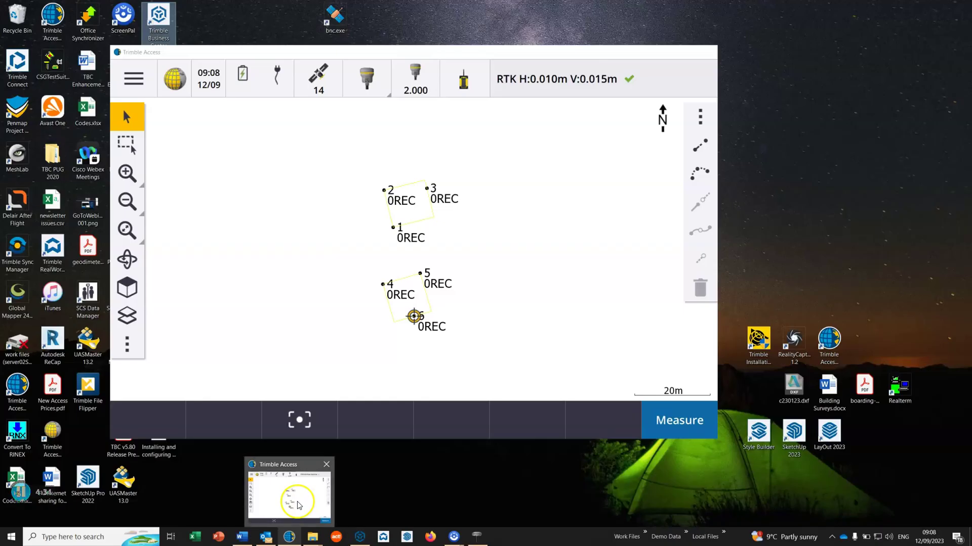
pyautogui.click(289, 499)
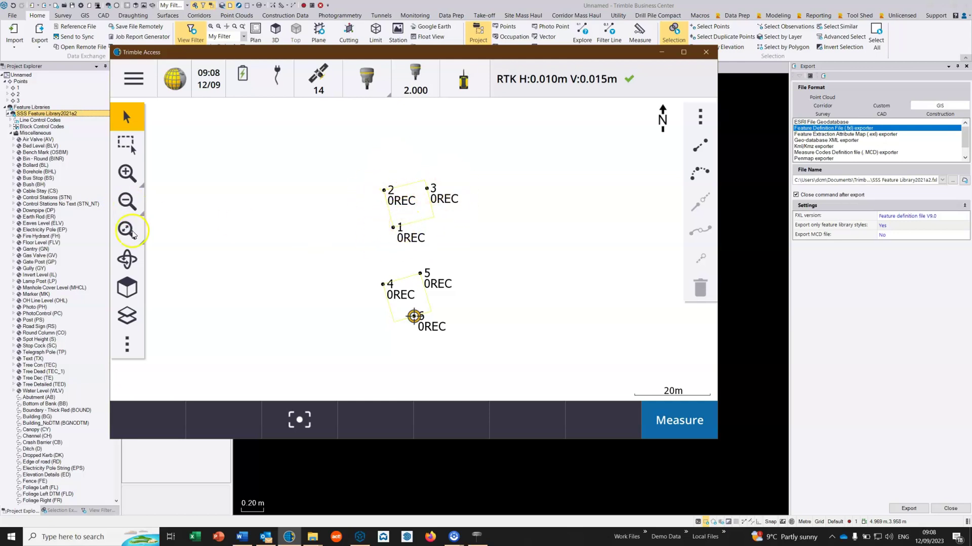
pyautogui.click(127, 230)
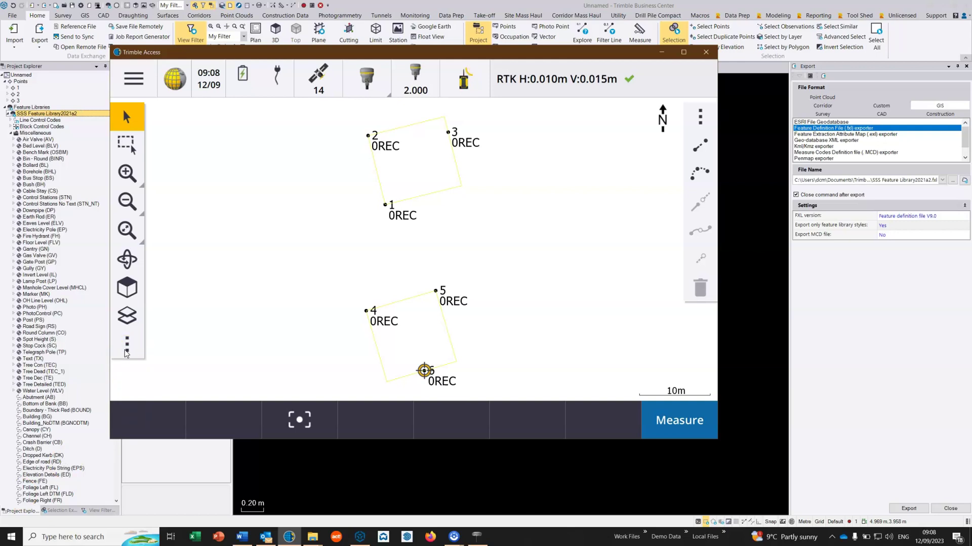
pyautogui.click(127, 349)
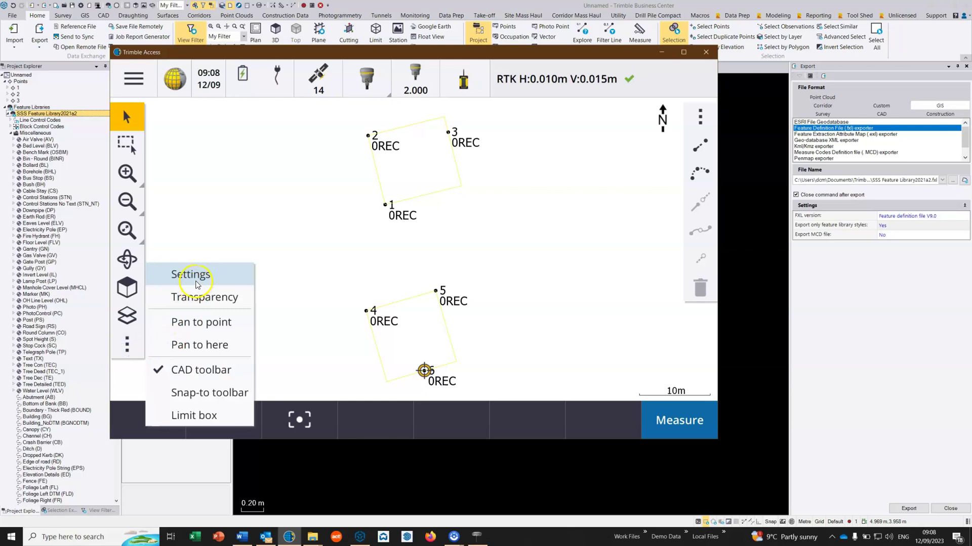
pyautogui.click(183, 278)
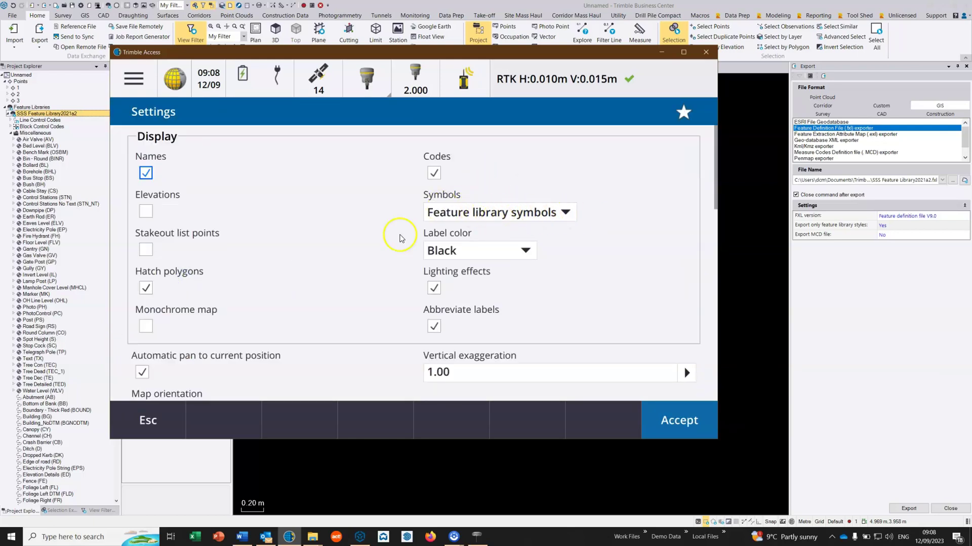
pyautogui.click(152, 421)
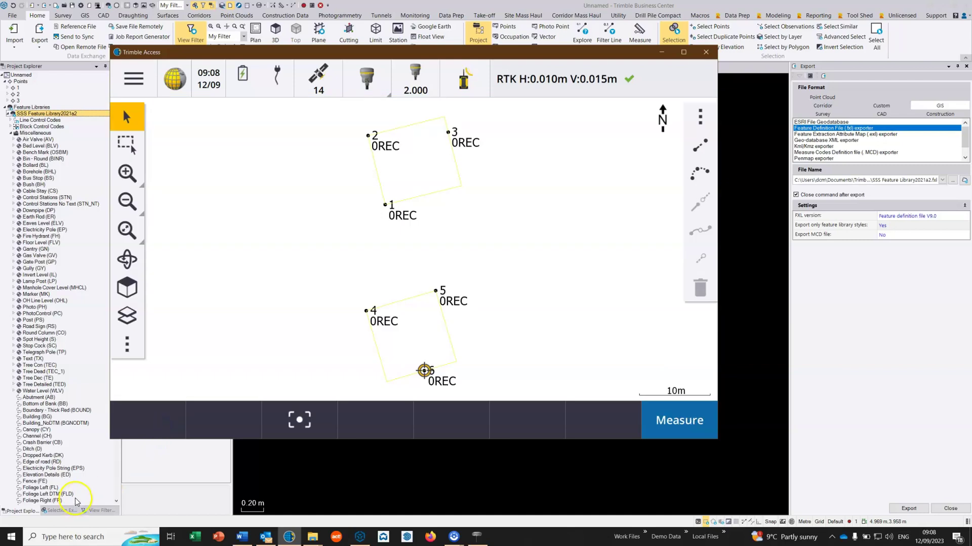